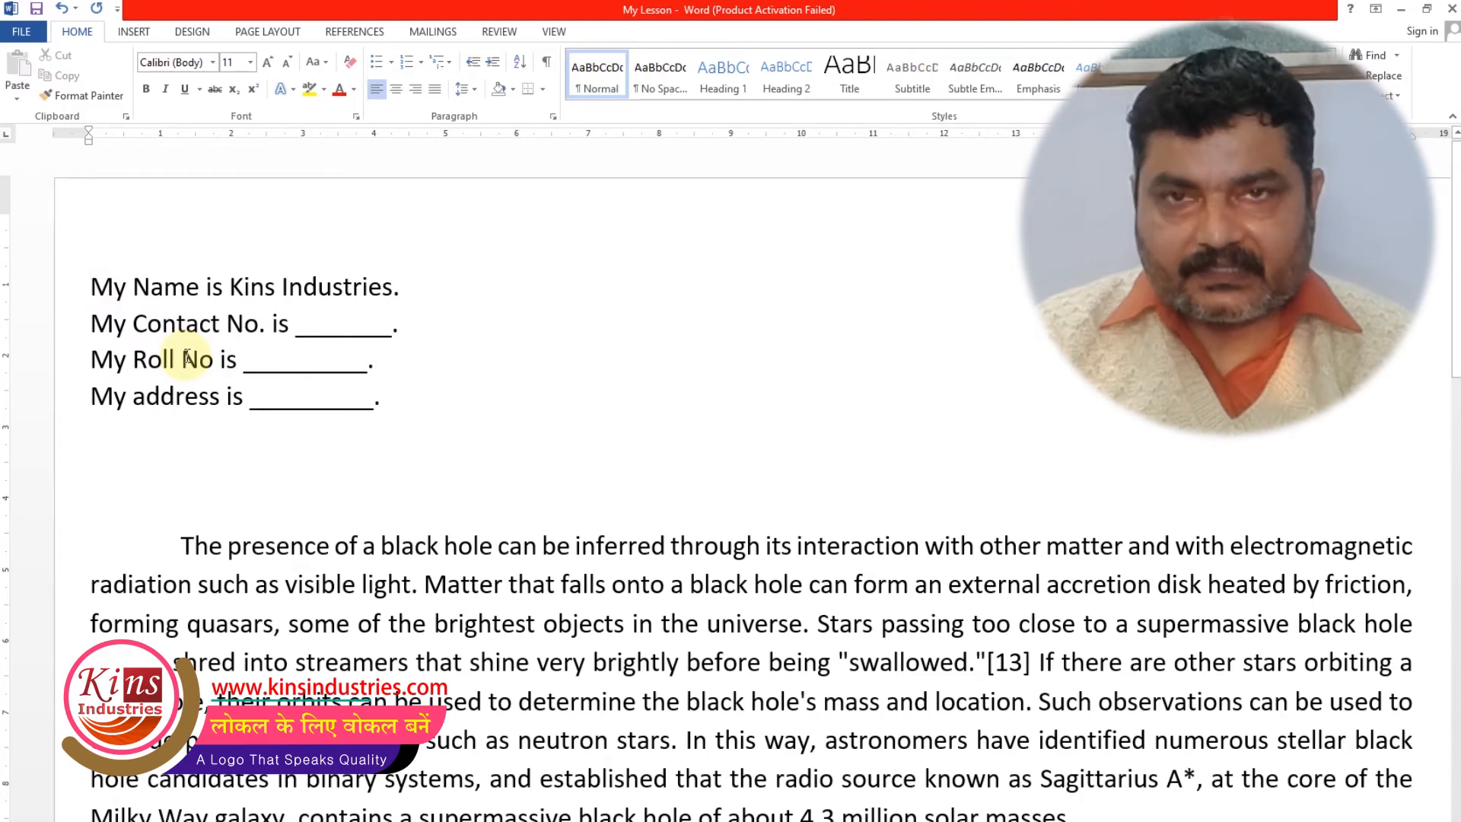
# - Enter the numbers "1.", "2.", "3." and "4." manually at the start of the four introductory lines
pyautogui.write('1.')
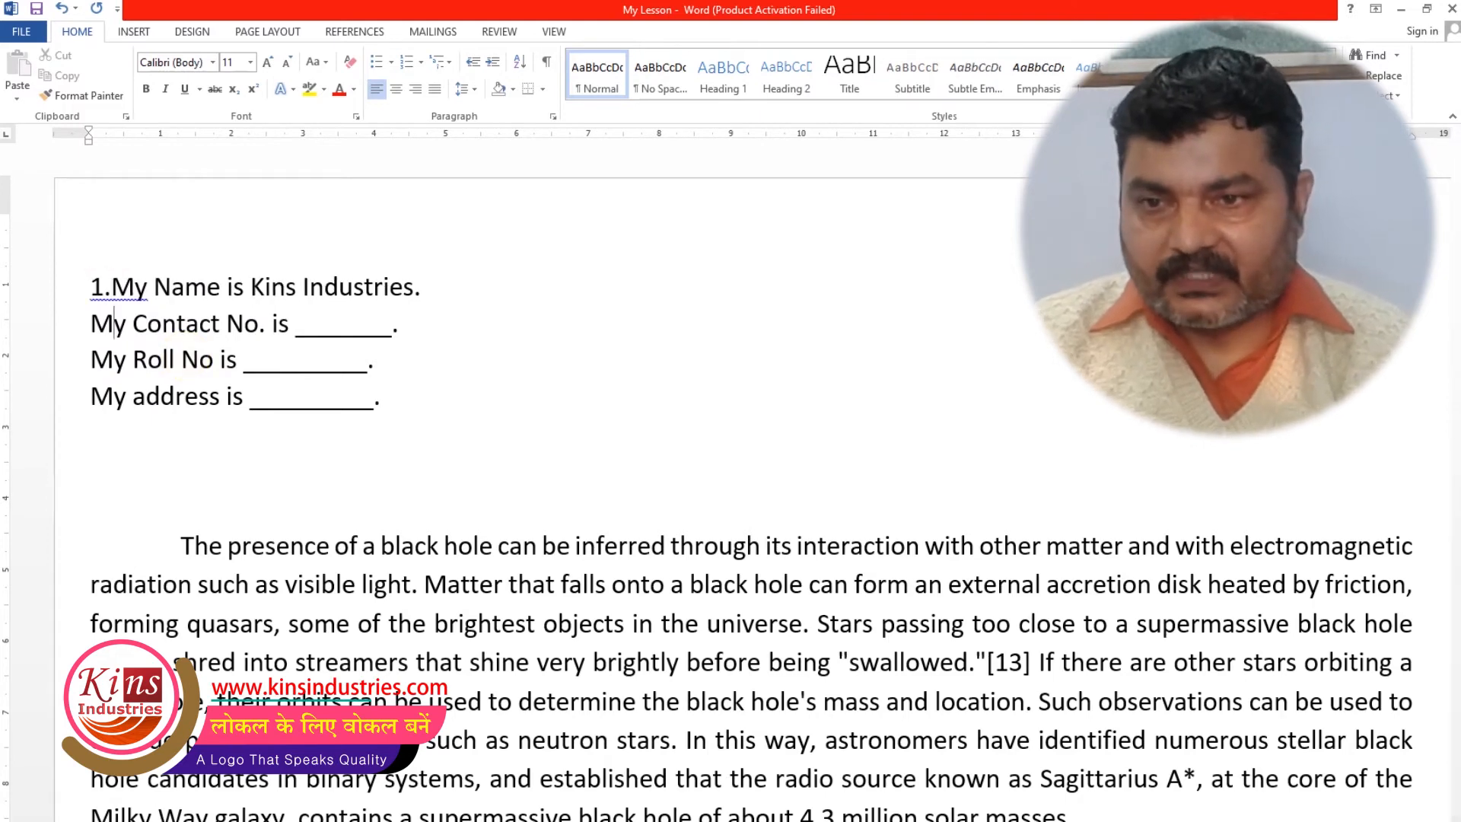
pyautogui.write('2.')
pyautogui.press('Down')
pyautogui.press('Left')
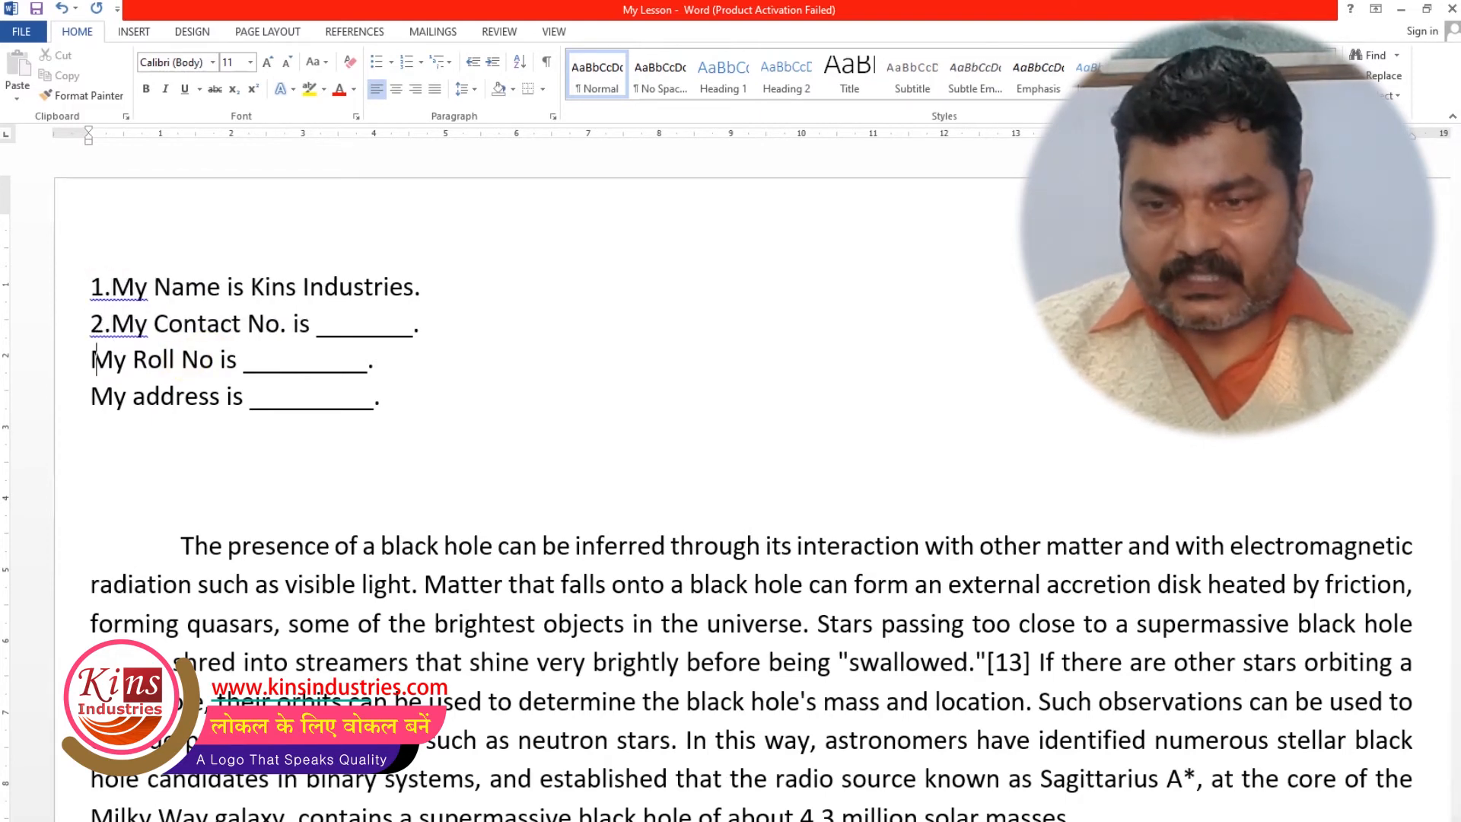
pyautogui.write('3.')
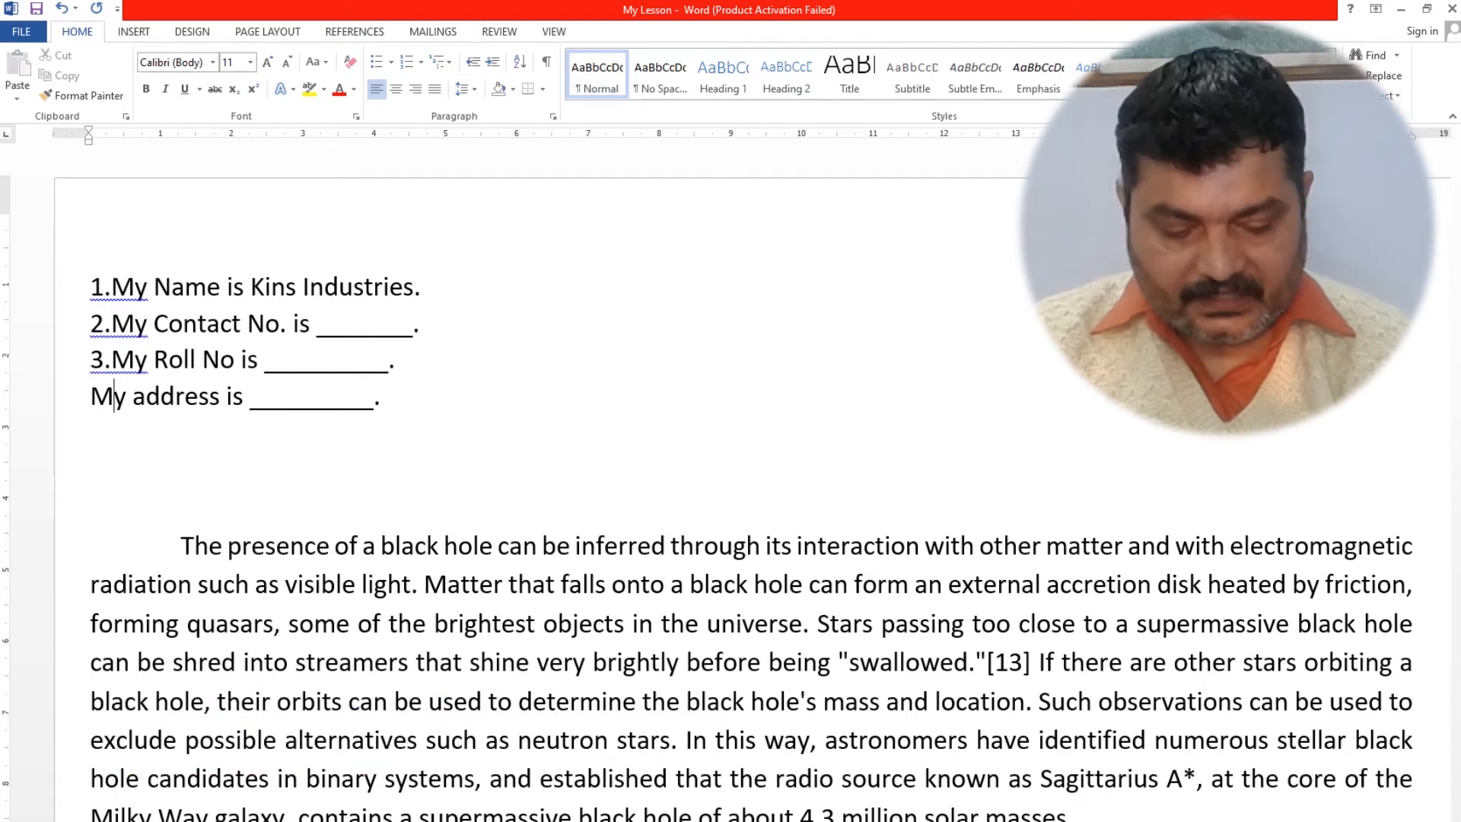
pyautogui.press('Down')
pyautogui.press('Left')
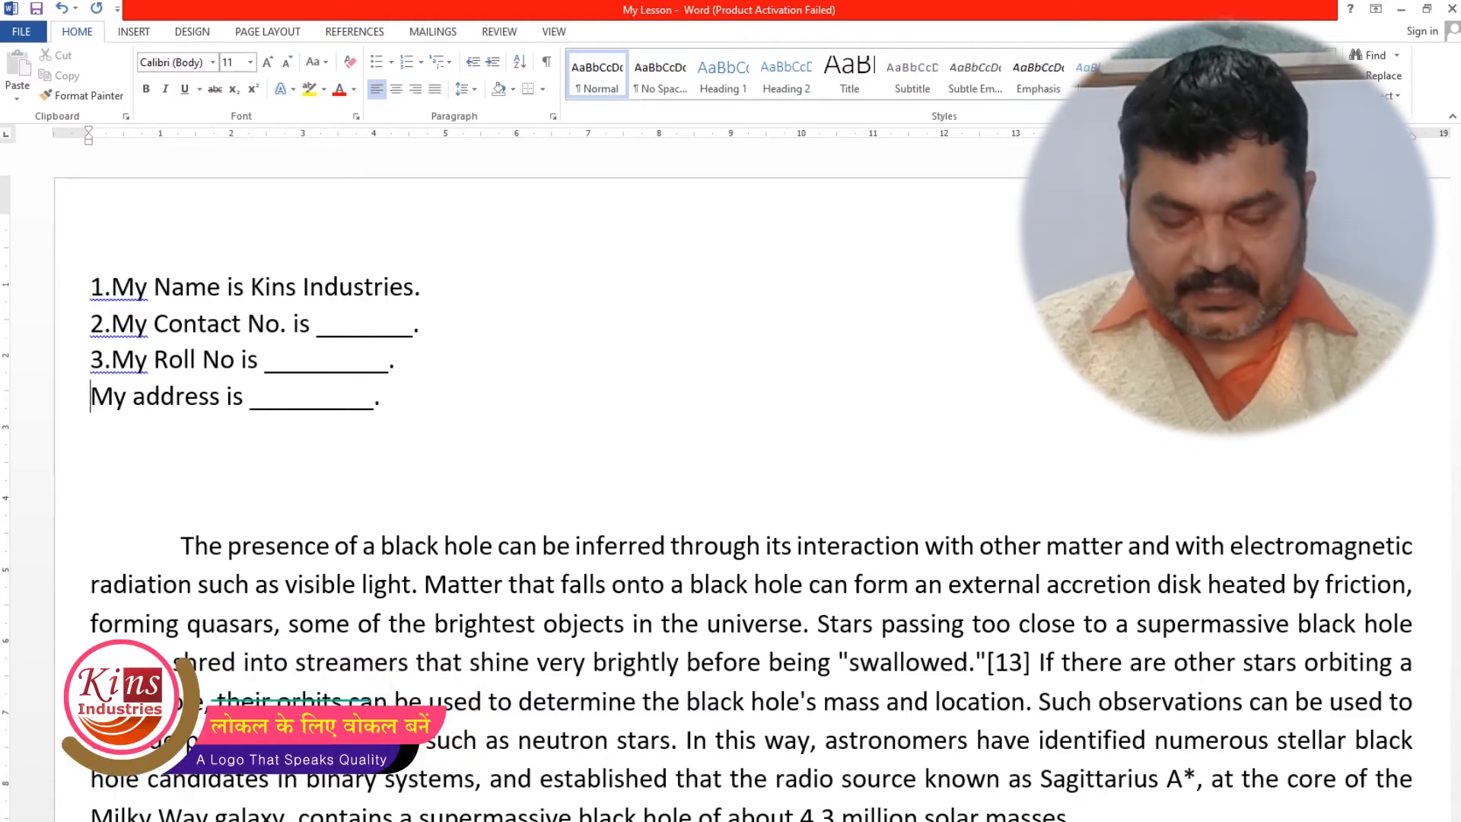
pyautogui.write('4.')
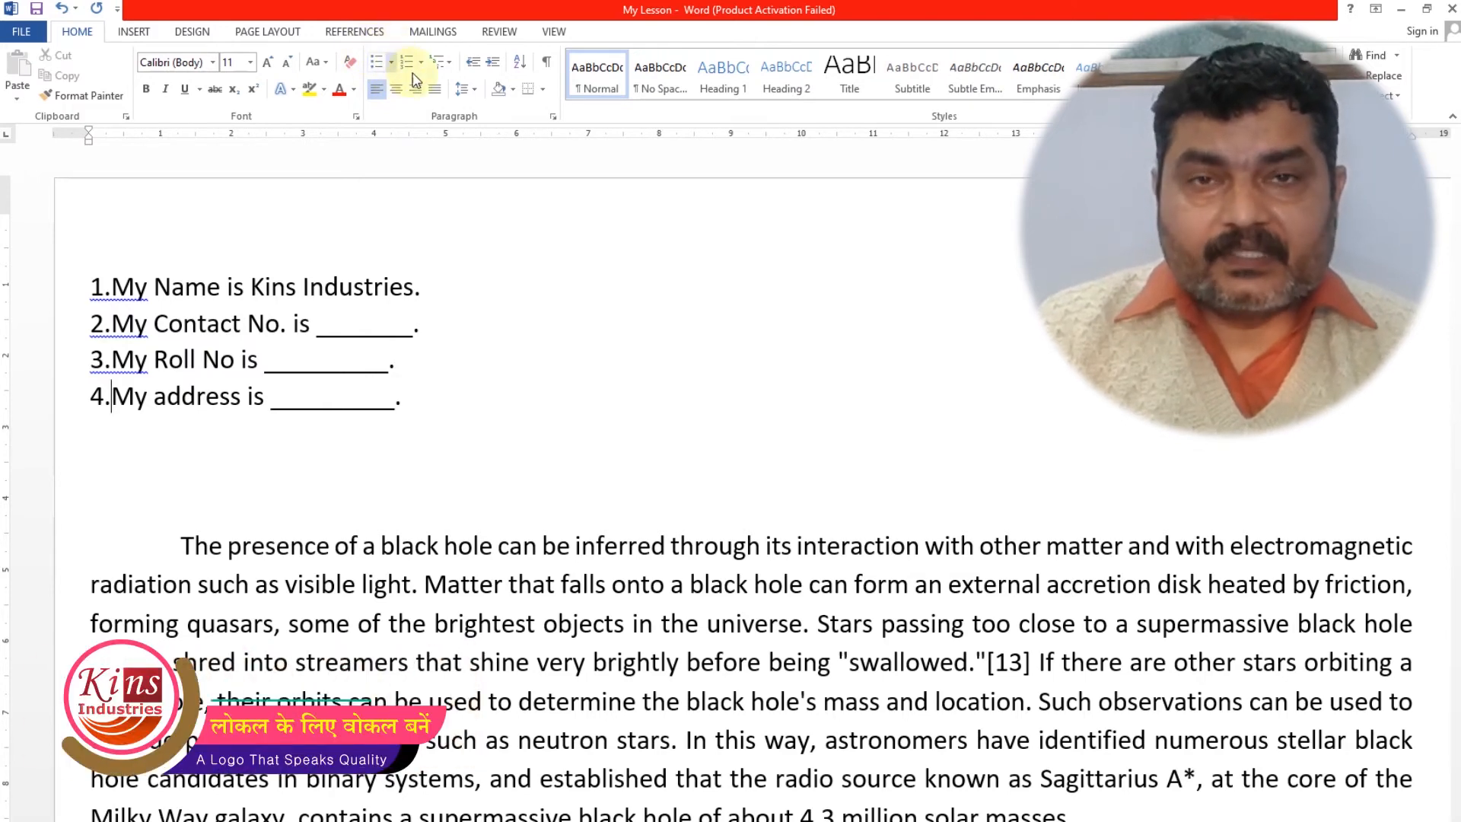
# - Undo the manually entered numbers on all four introductory lines
pyautogui.hotkey('ctrl', 'z')
pyautogui.hotkey('ctrl', 'z')
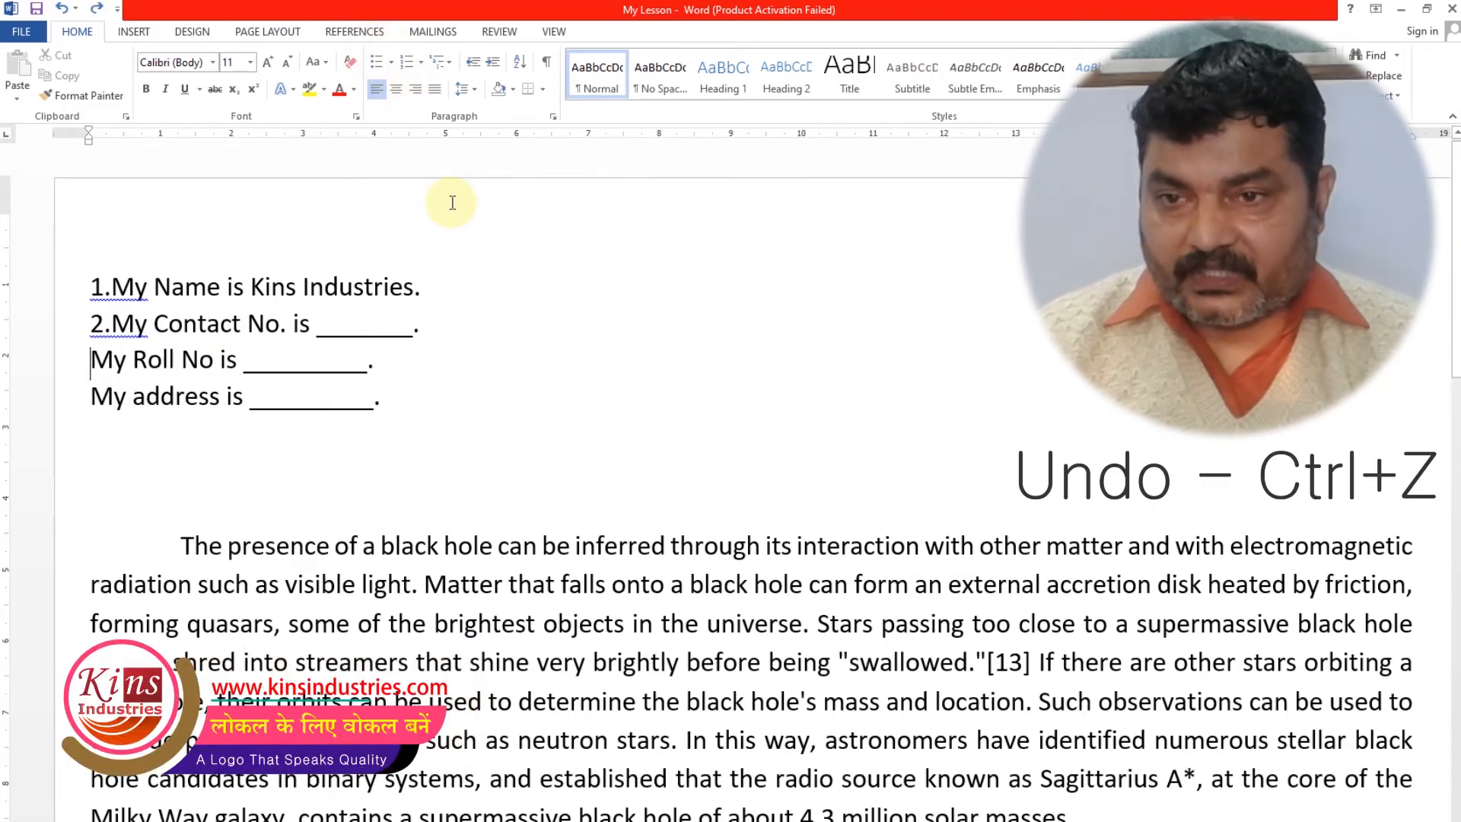
pyautogui.hotkey('ctrl', 'z')
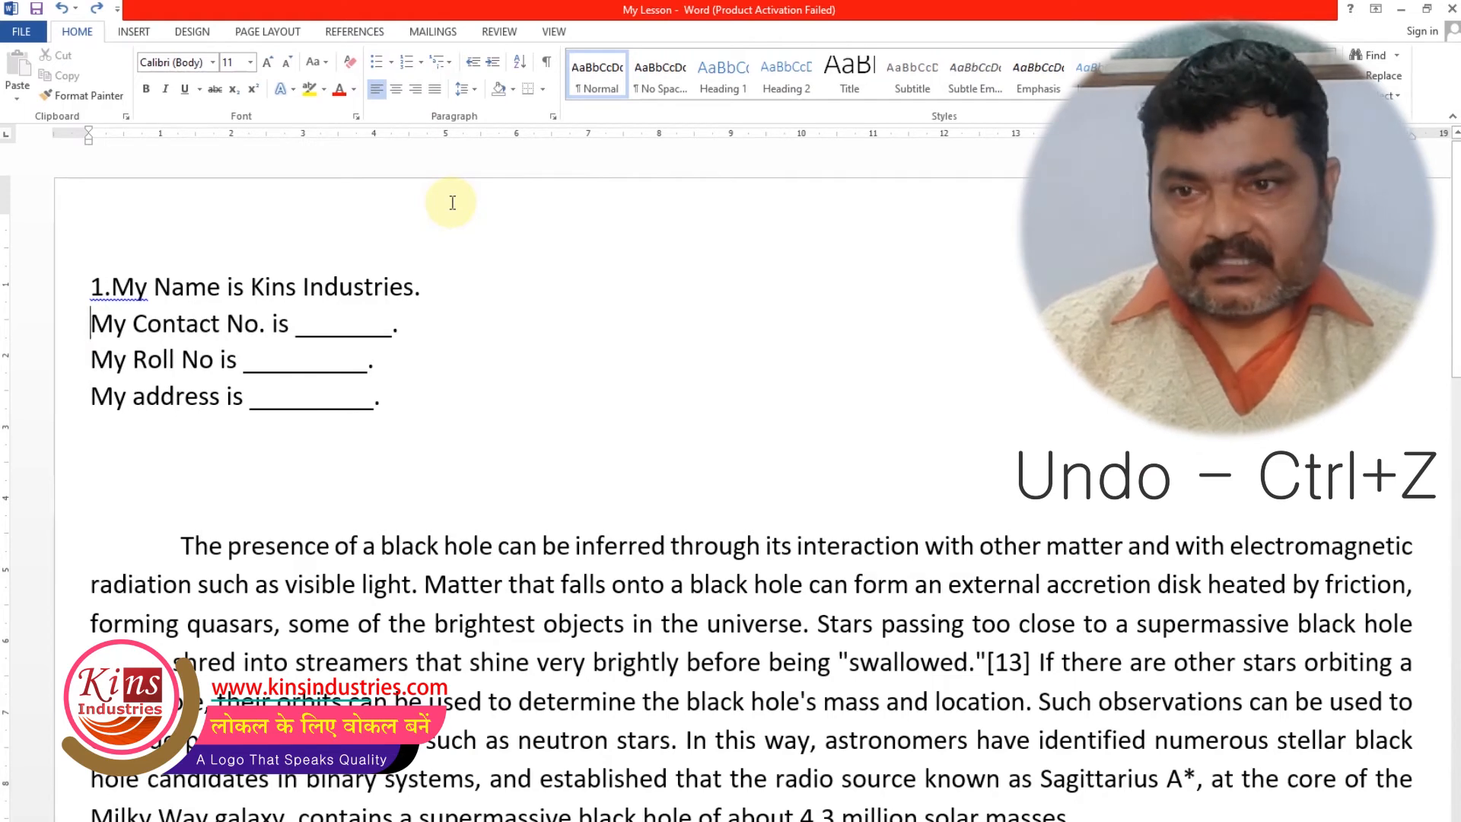
pyautogui.hotkey('ctrl', 'z')
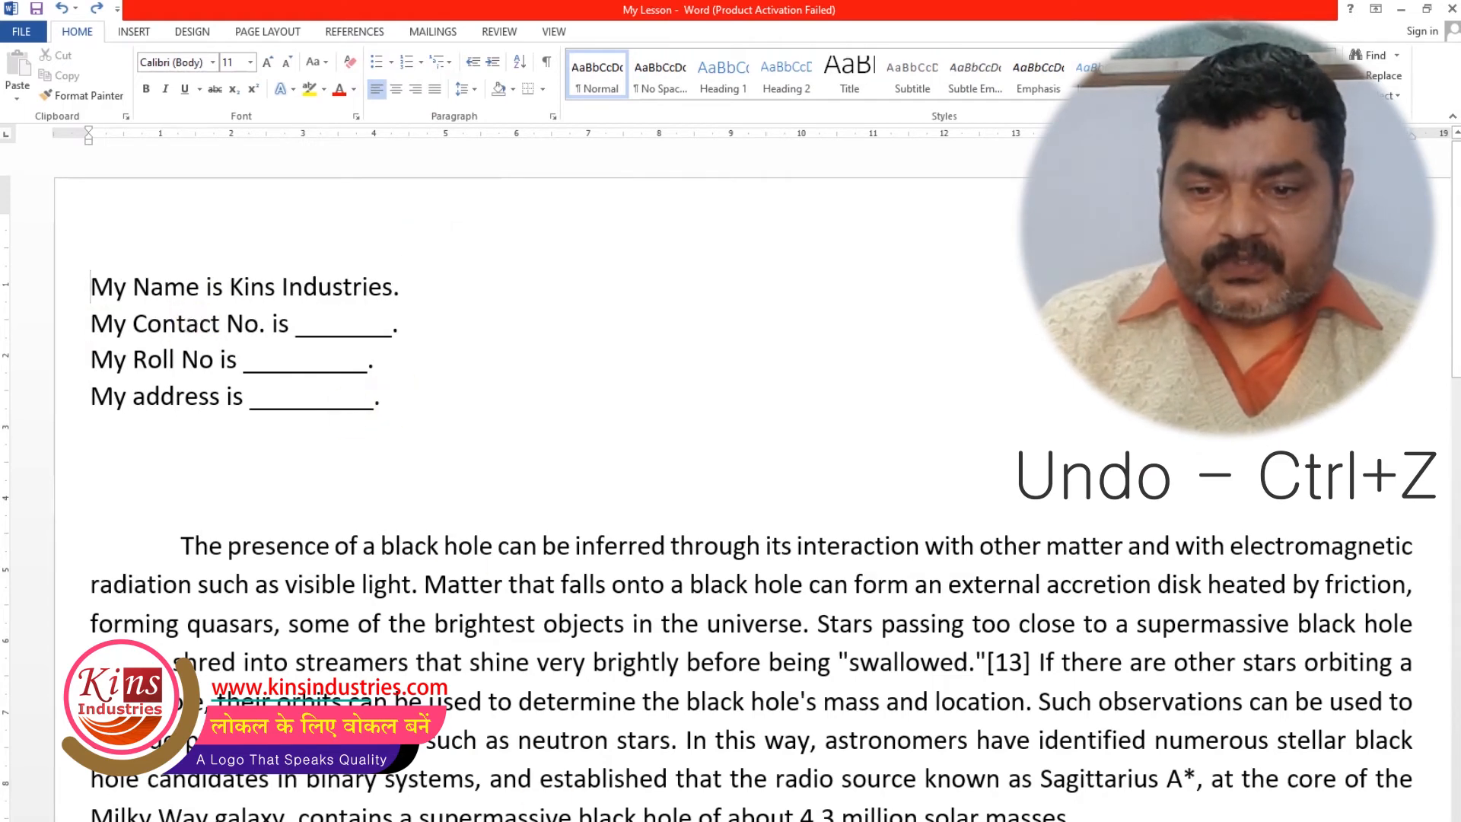
# - Apply automatic numbering to the four introductory lines and replace the line breaks with paragraph breaks so each line becomes its own item
pyautogui.moveTo(401, 407); pyautogui.dragTo(88, 291)
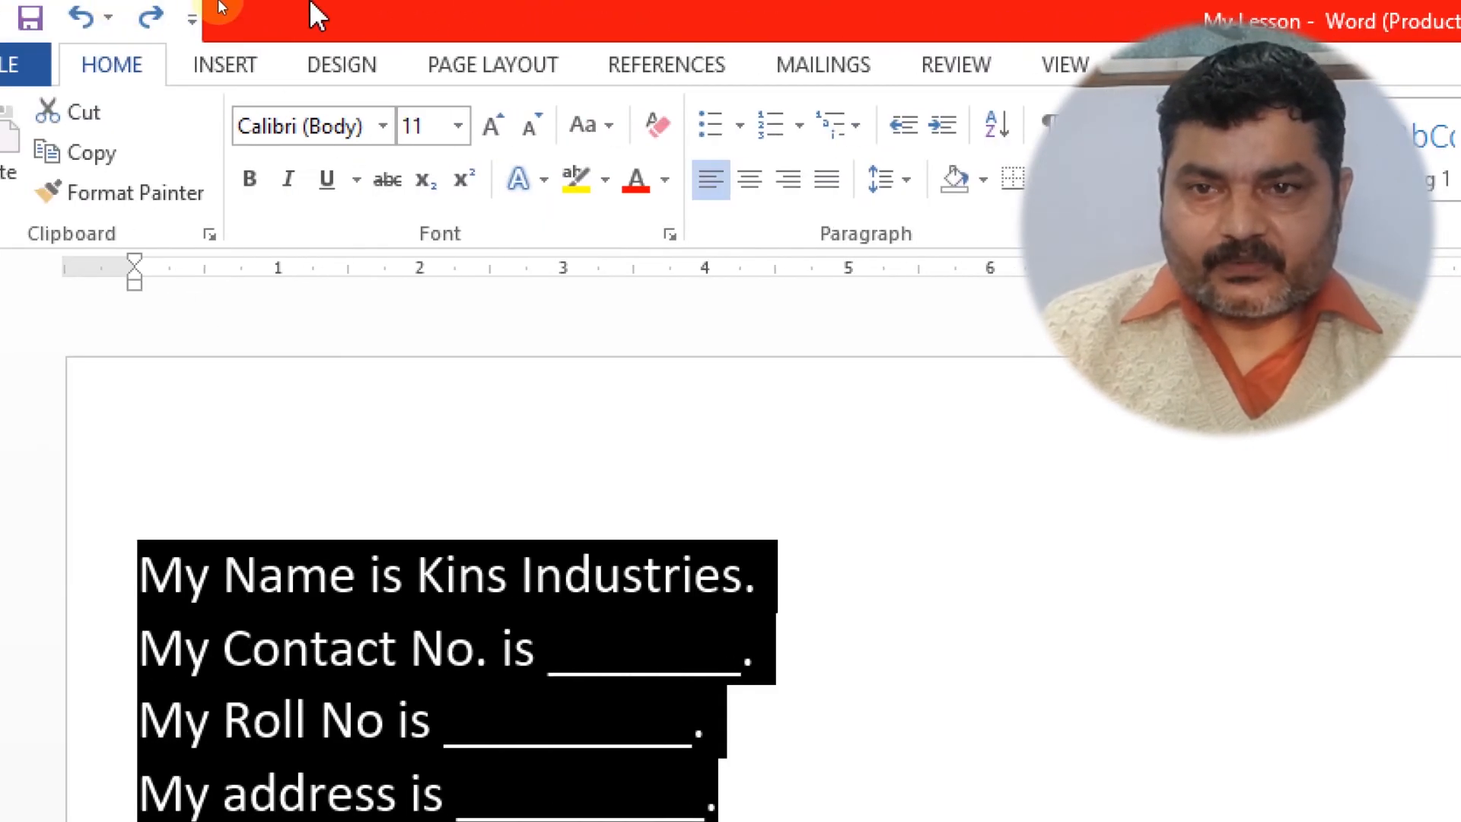
pyautogui.click(771, 137)
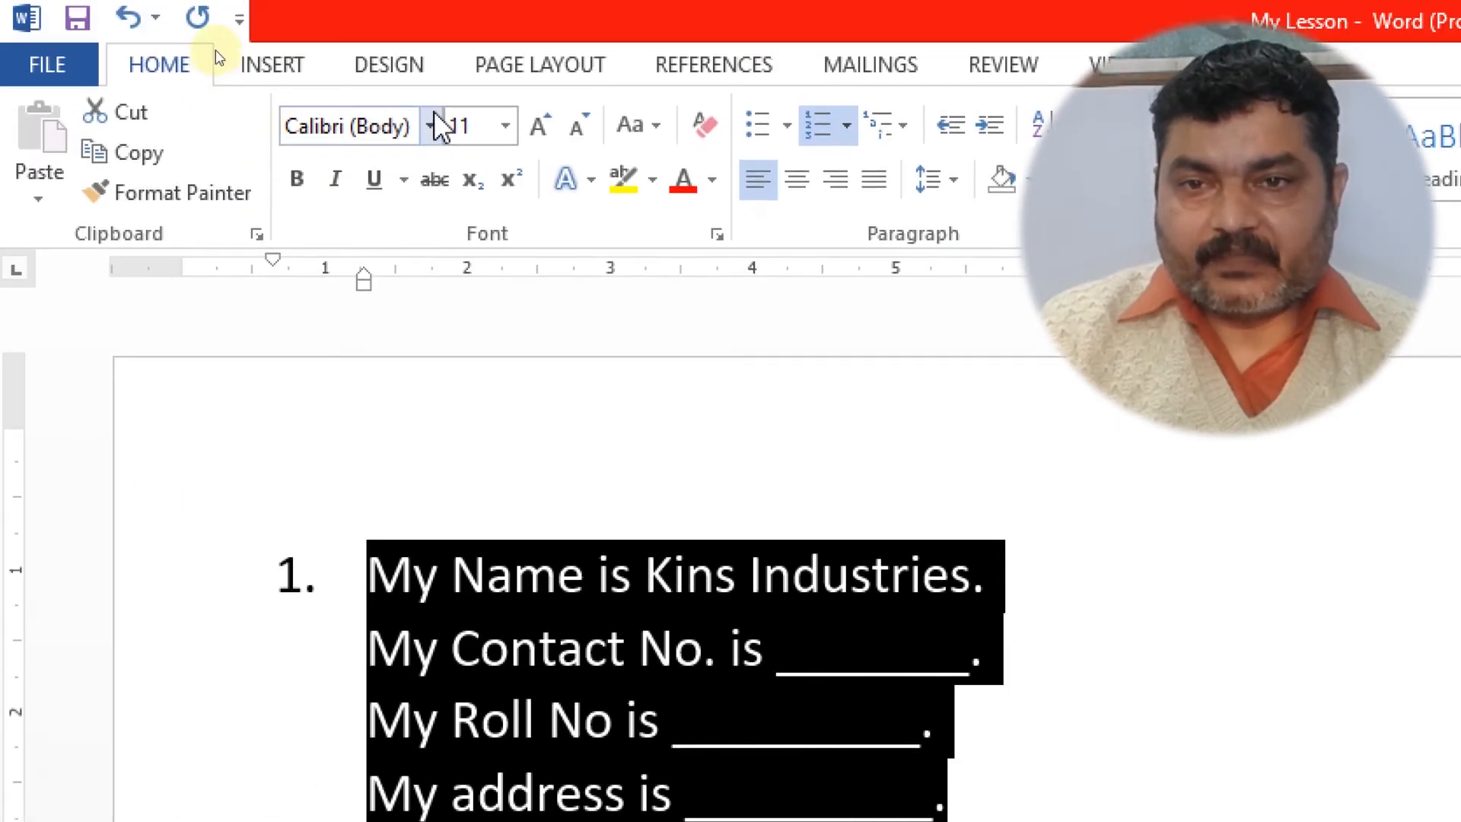
pyautogui.click(1021, 591)
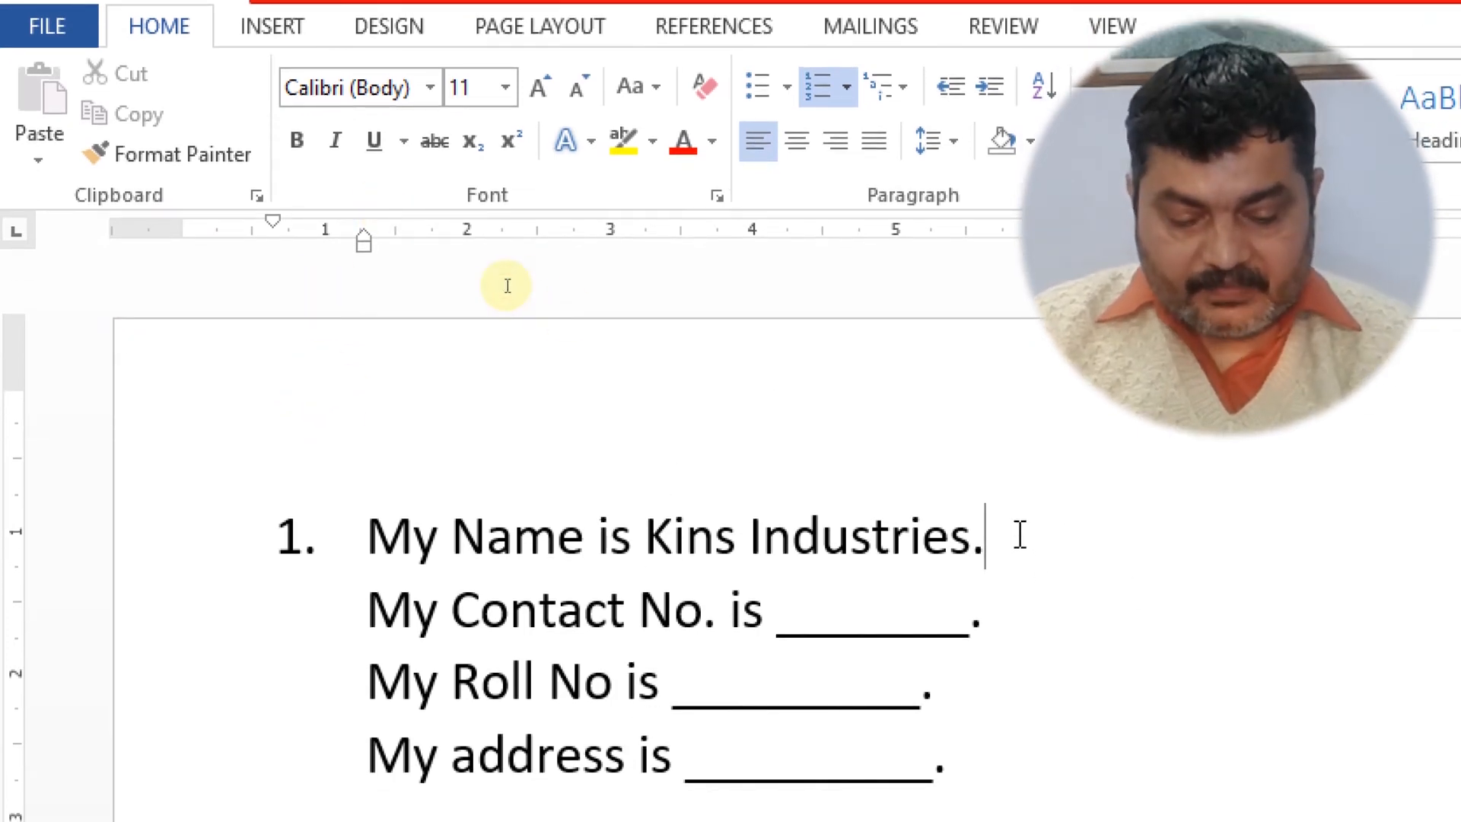
pyautogui.press('Delete')
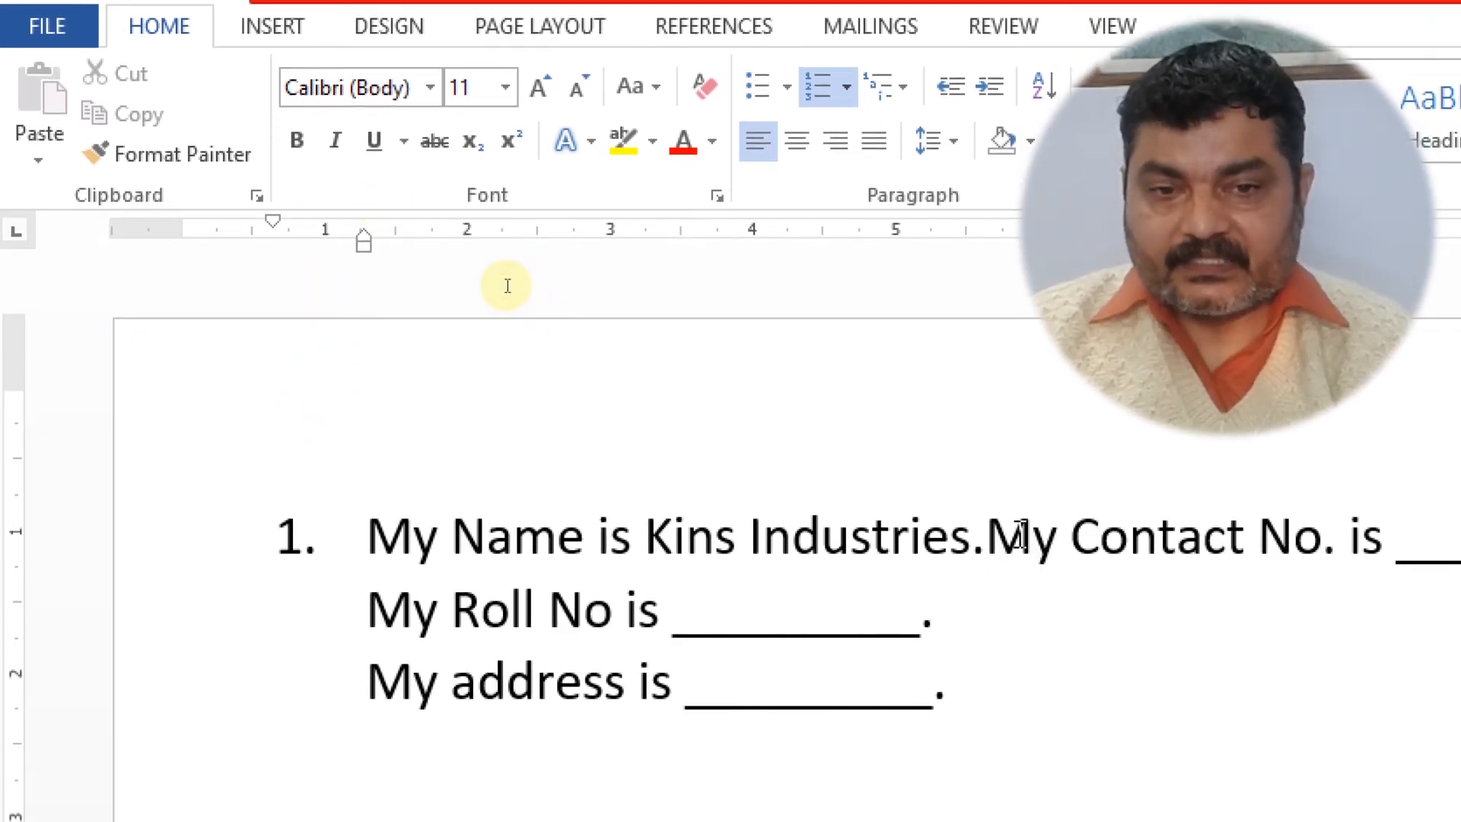
pyautogui.press('Return')
pyautogui.press('End')
pyautogui.press('Delete')
pyautogui.press('Return')
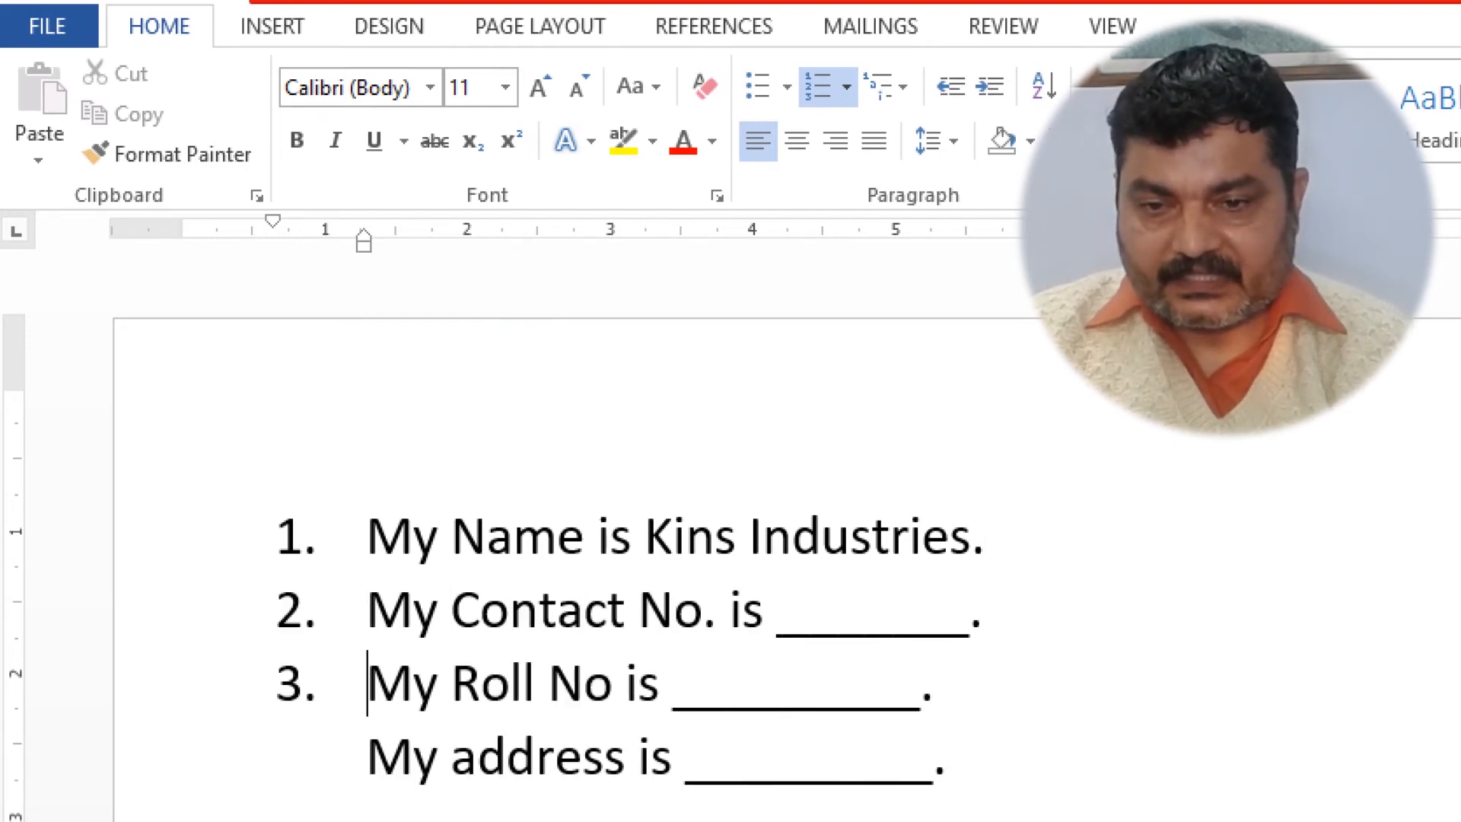
pyautogui.press('Delete')
pyautogui.press('Return')
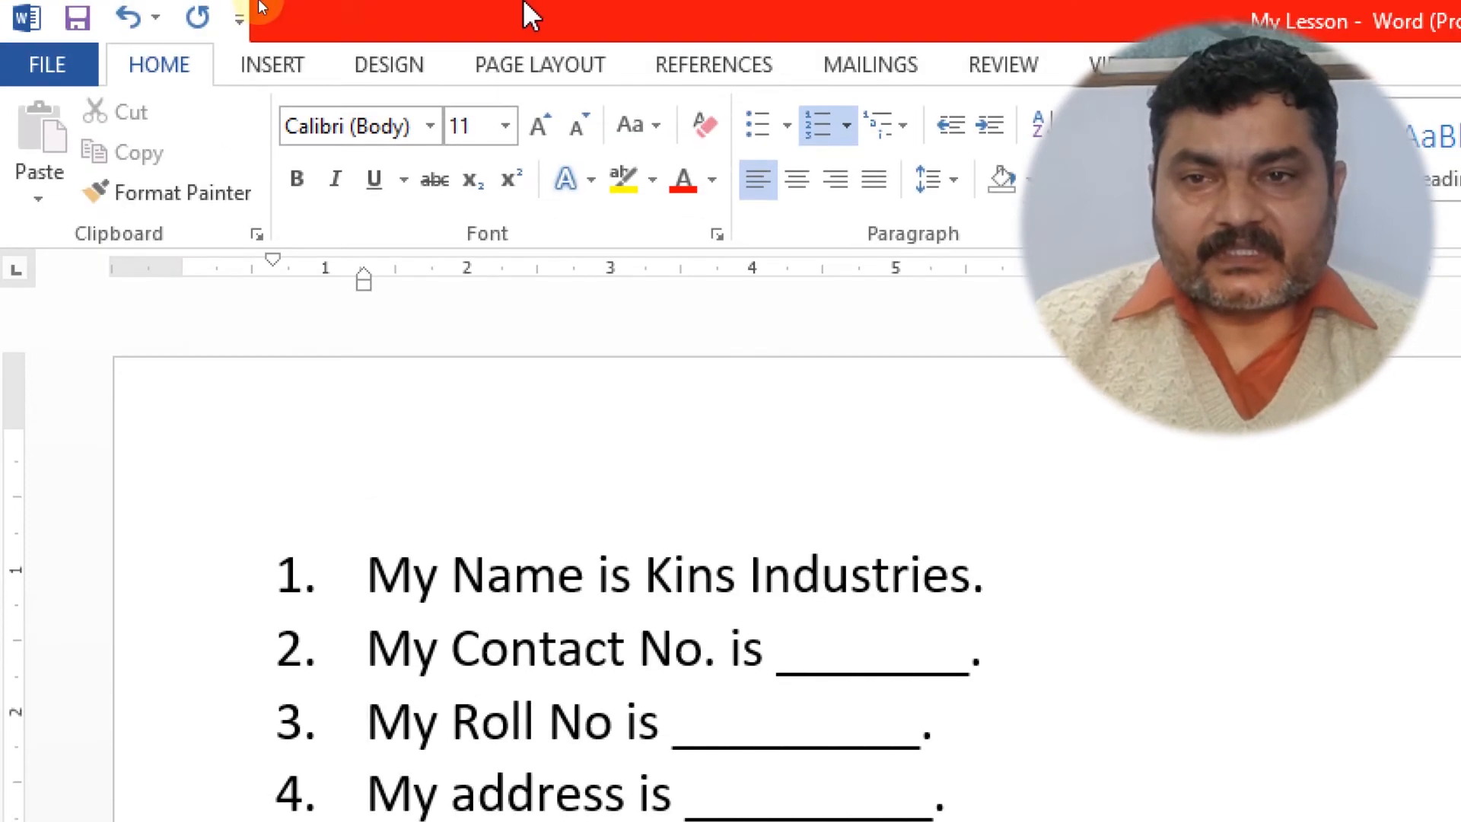
# - Undo the paragraph splits and the automatic numbering on the four introductory lines
pyautogui.click(509, 462)
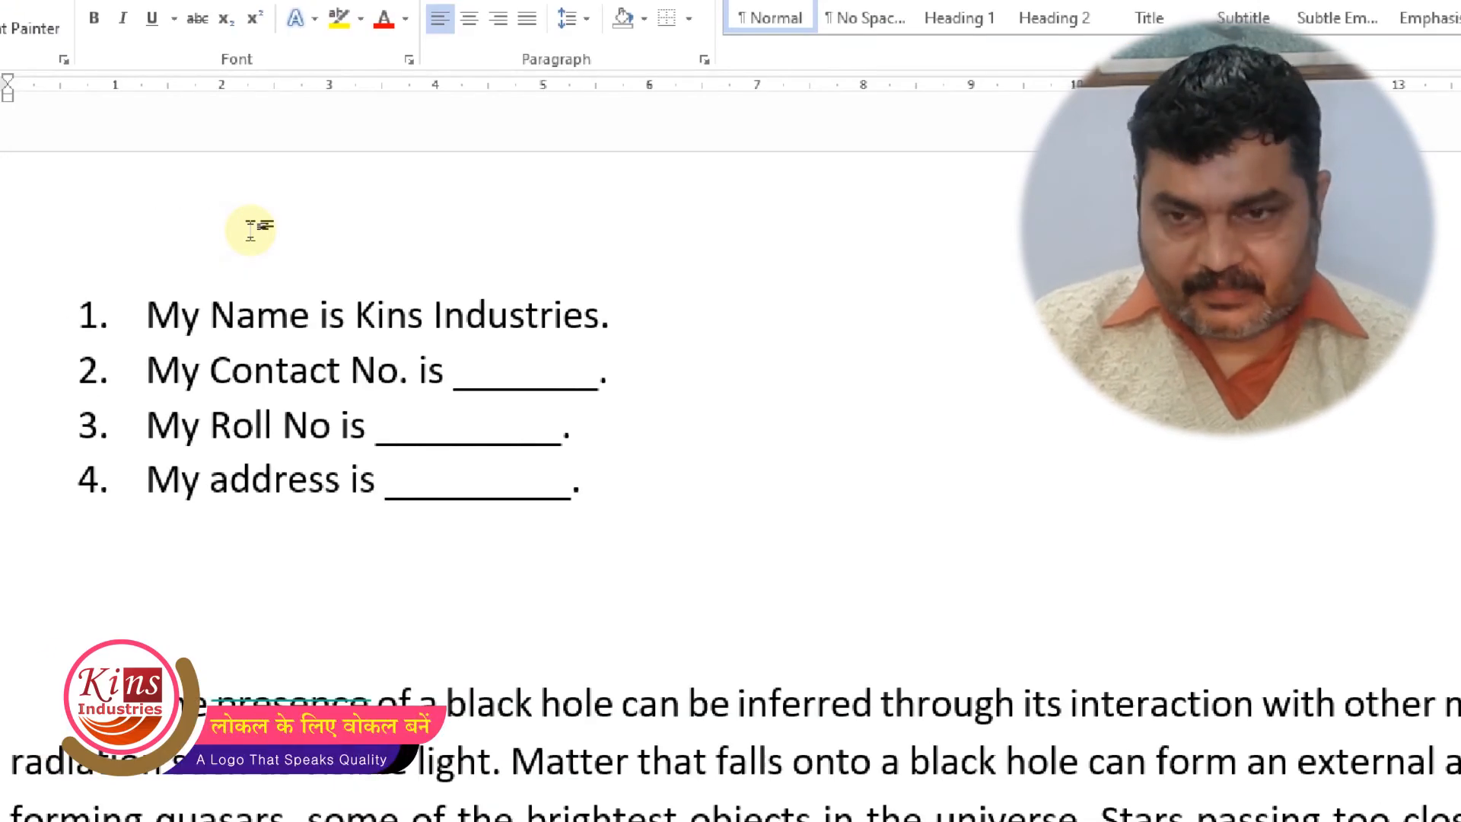
pyautogui.hotkey('ctrl', 'z')
pyautogui.hotkey('ctrl', 'z')
pyautogui.hotkey('ctrl', 'z')
pyautogui.hotkey('ctrl', 'z')
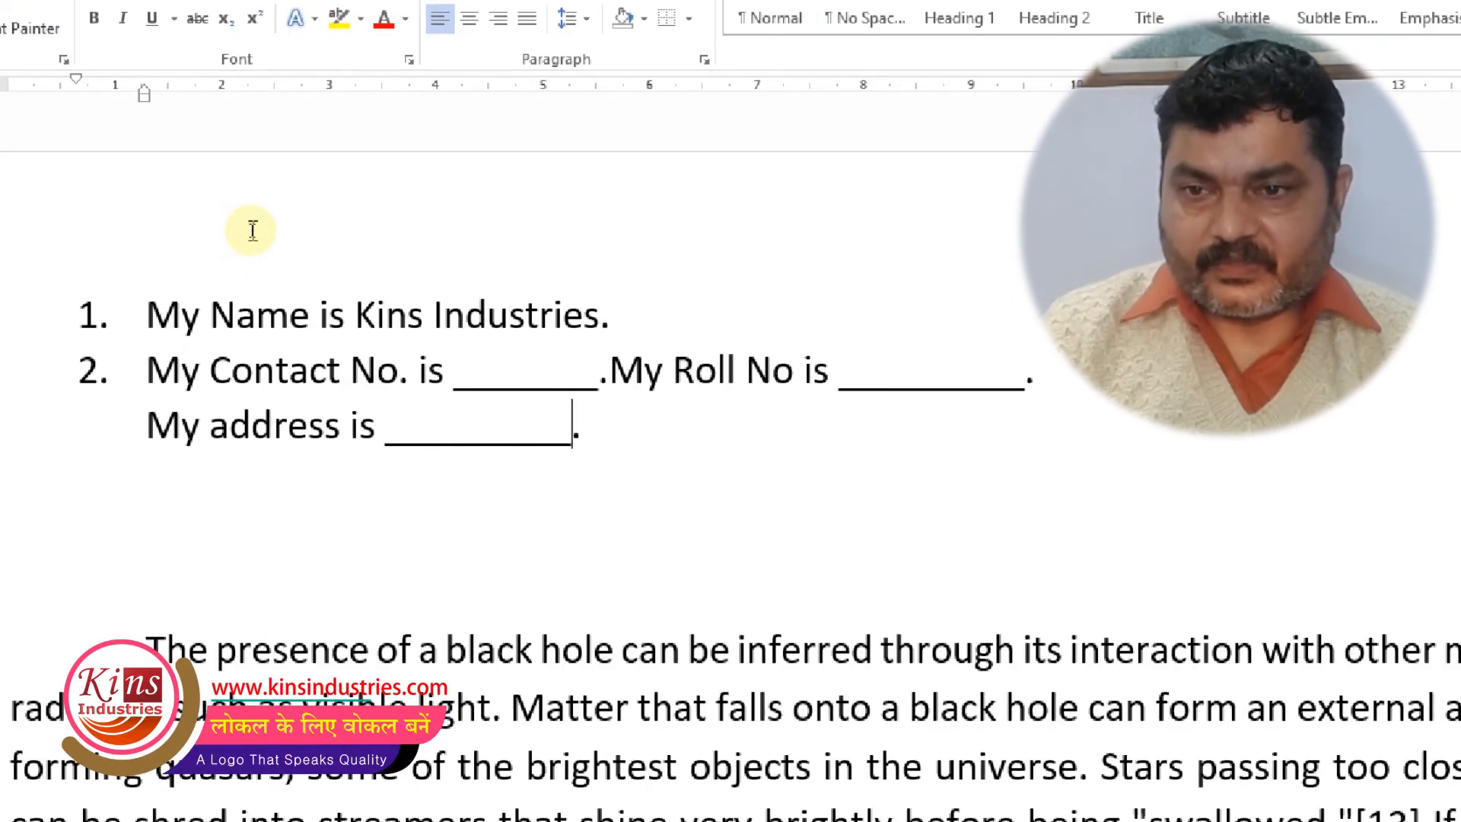
pyautogui.hotkey('ctrl', 'z')
pyautogui.hotkey('ctrl', 'z')
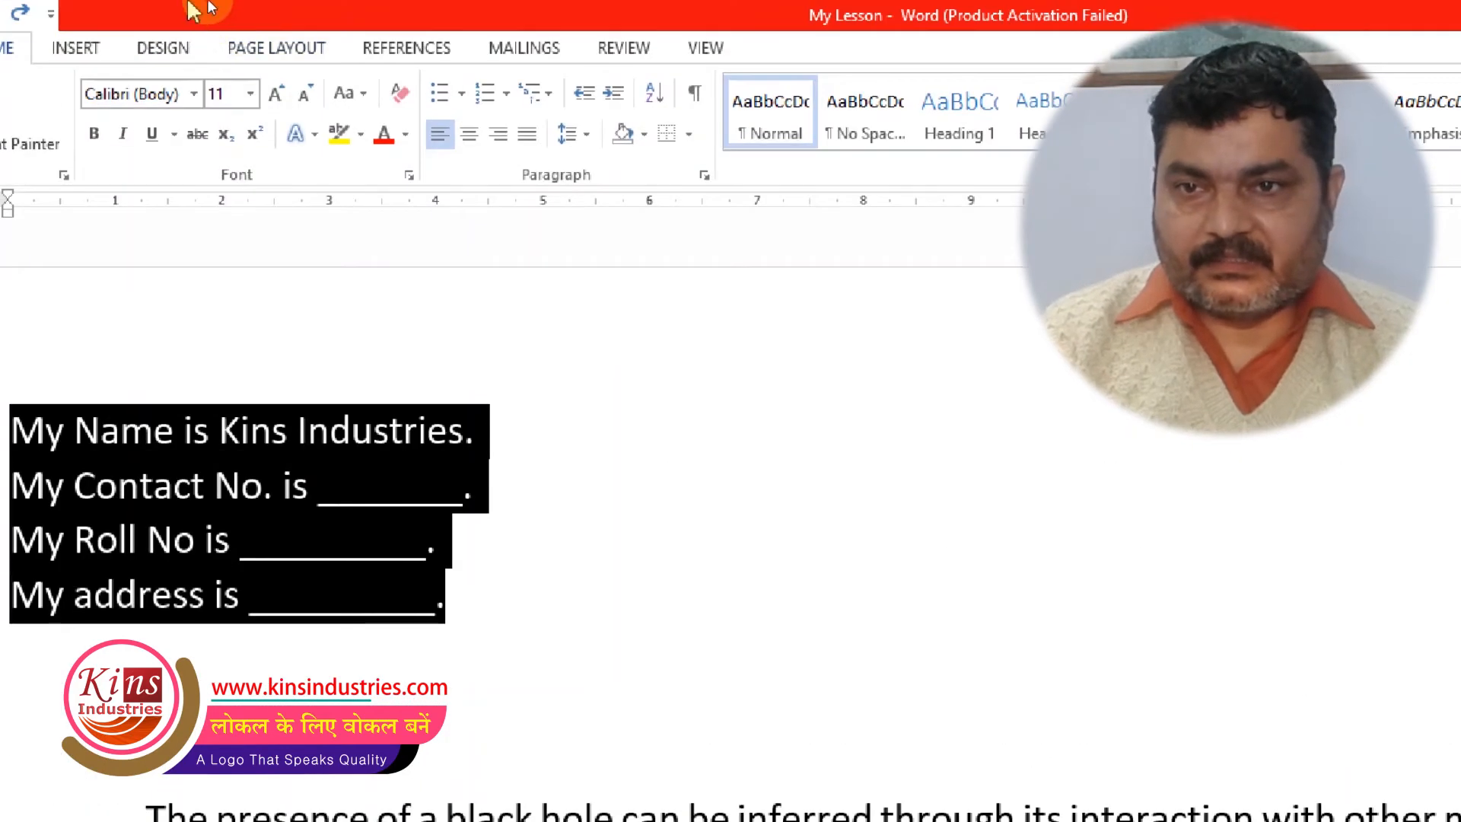
# - Delete the contact number, roll number and address lines below "My Name is Kins Industries."
pyautogui.click(144, 409)
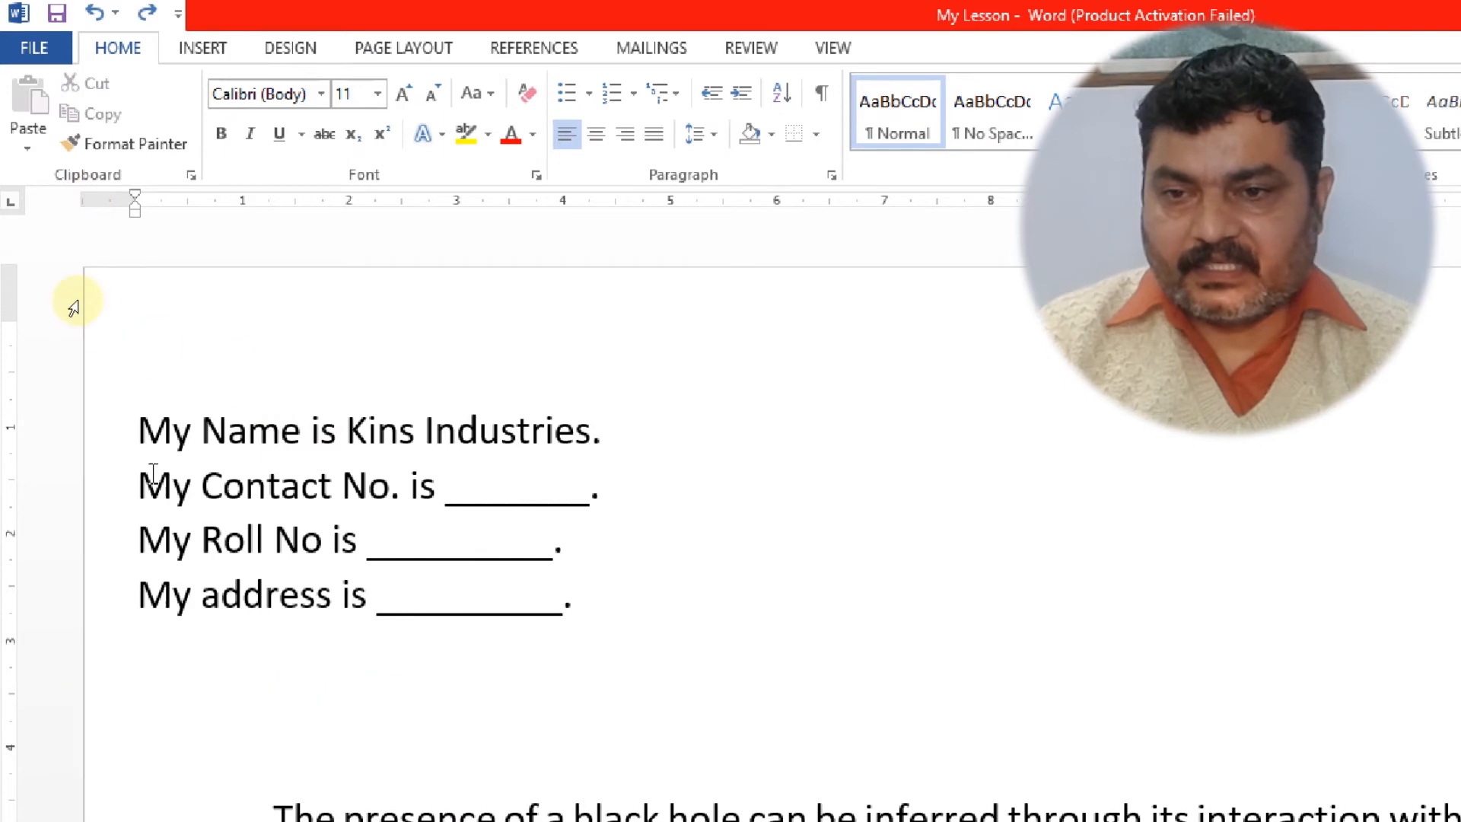
pyautogui.moveTo(136, 485); pyautogui.dragTo(571, 618)
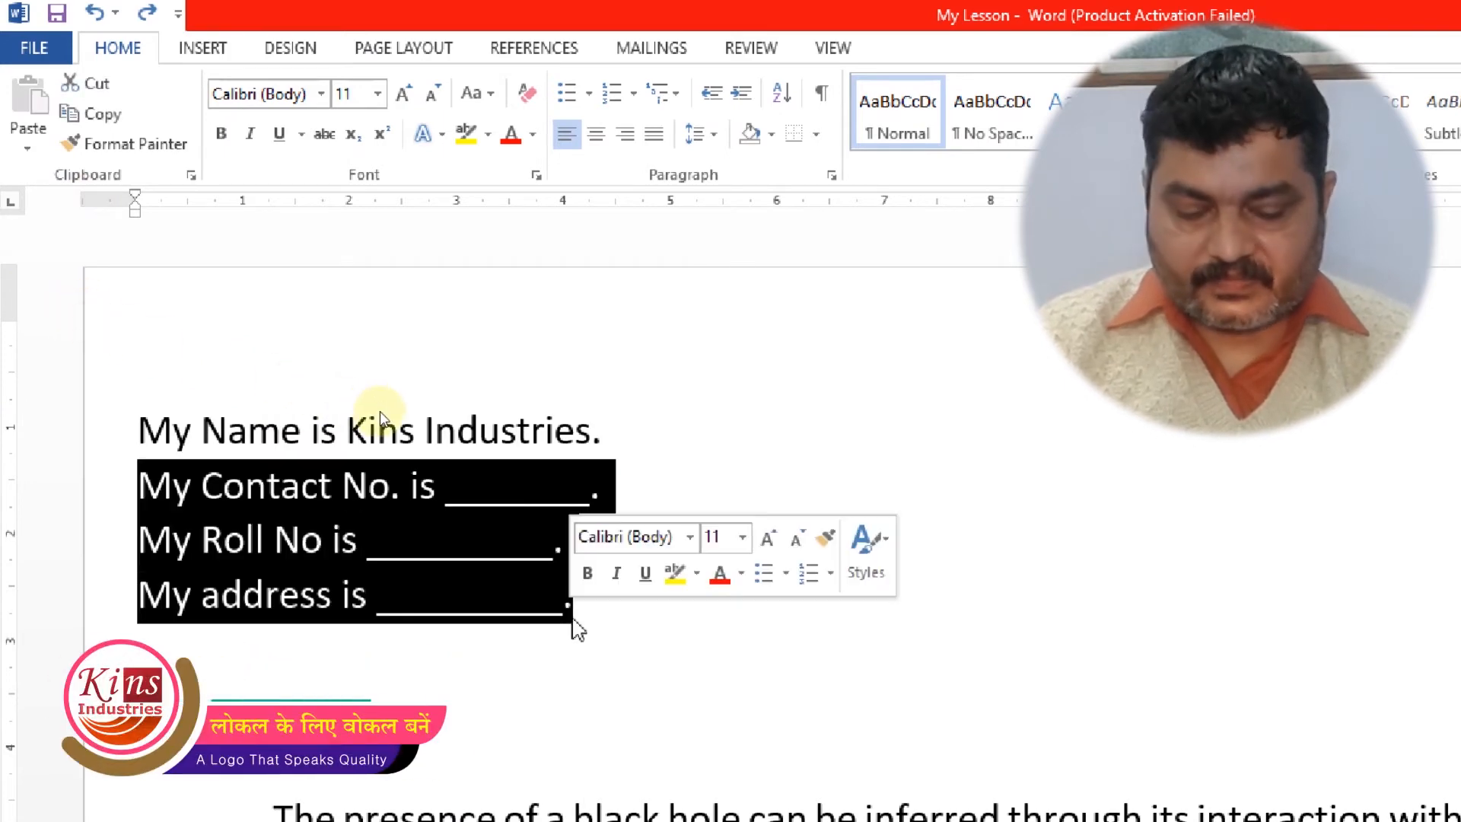
pyautogui.press('Delete')
# - Enter "1." and a space before "My Name is Kins Industries." to start an automatic numbered list
pyautogui.press('Up')
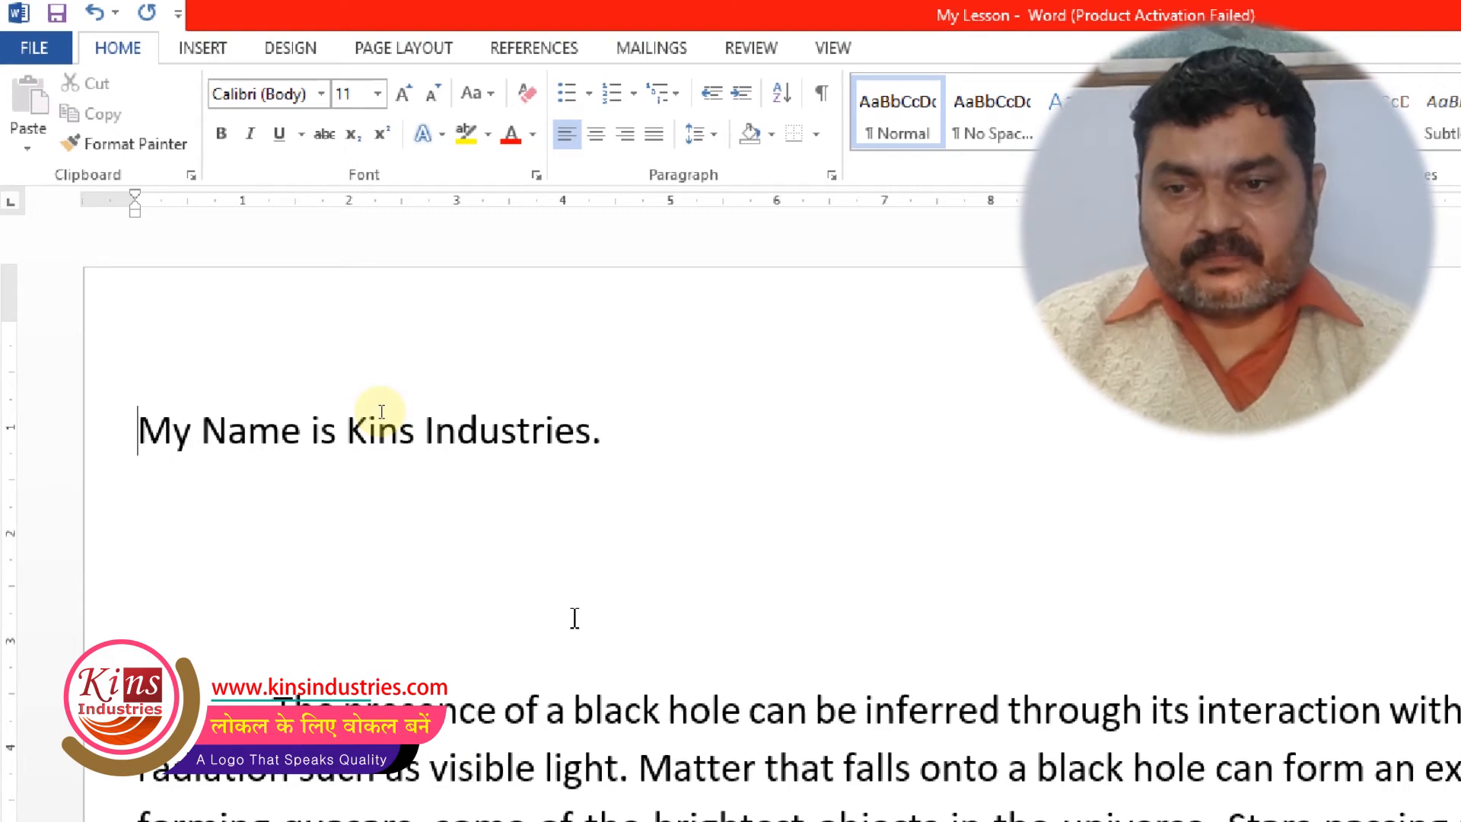
pyautogui.write('1')
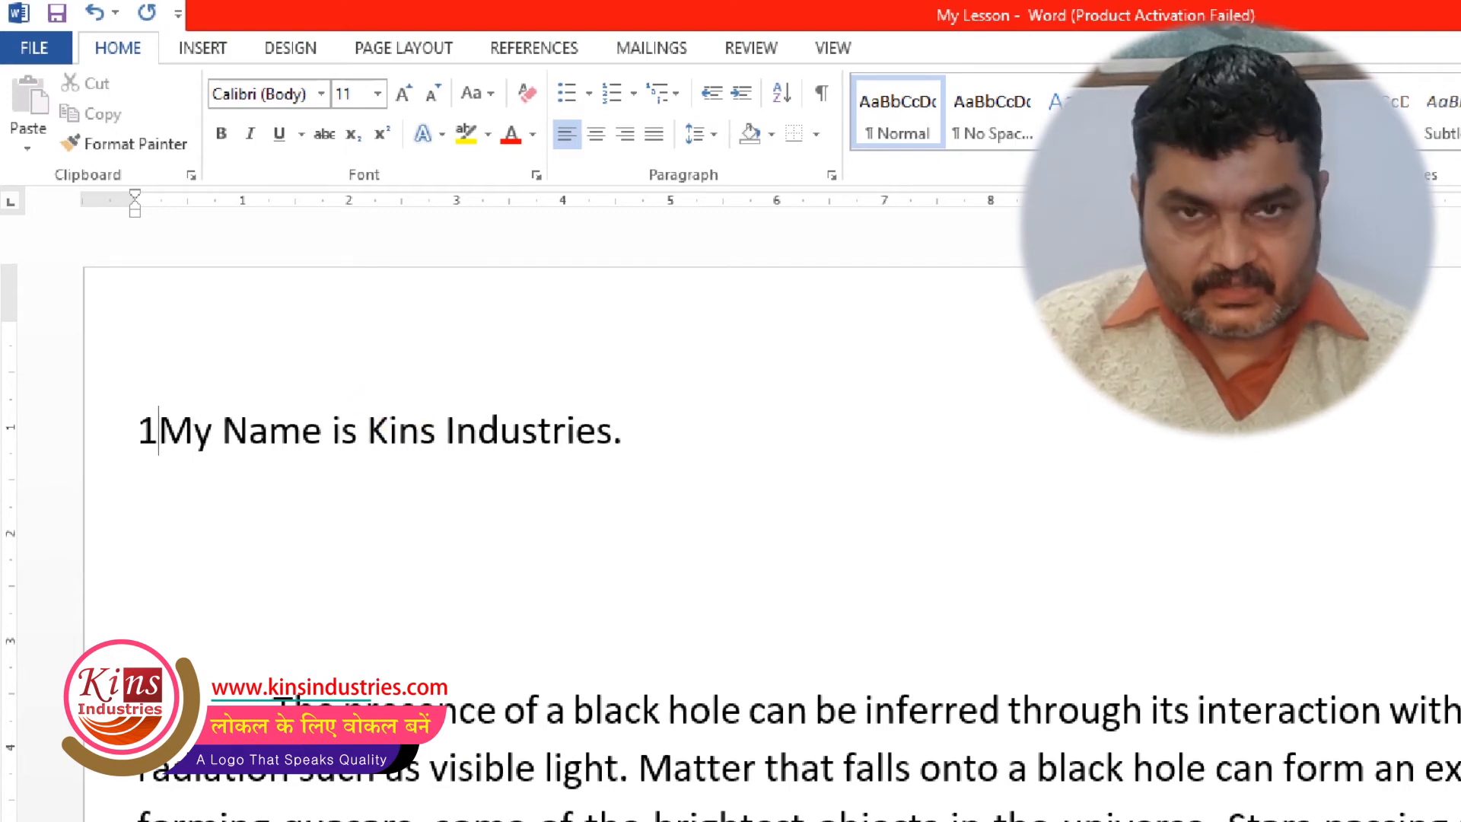
pyautogui.write('.')
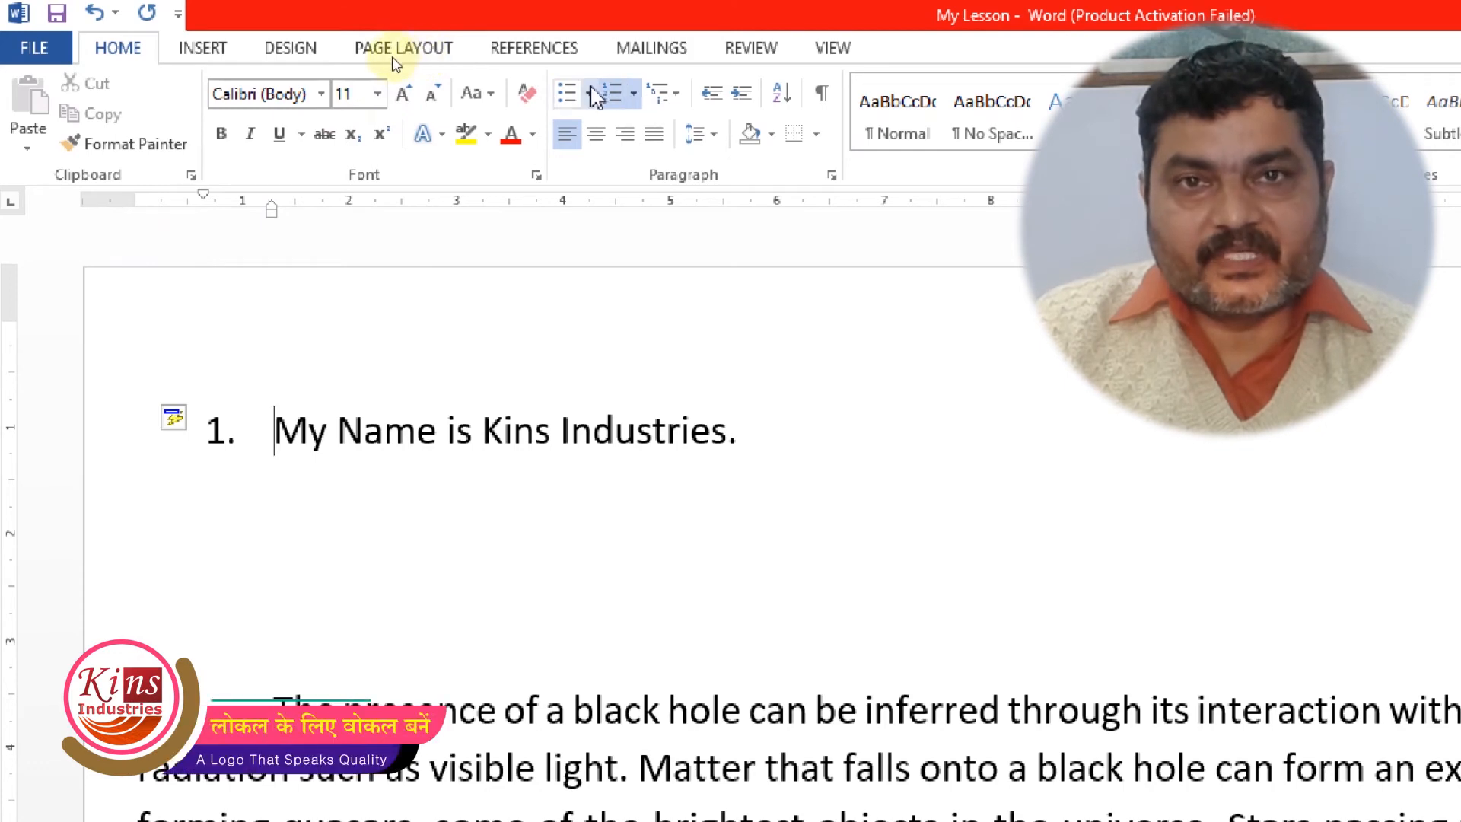
# - Undo the automatic numbering on the name line, remove the space after "1." and re-enter it to trigger the numbering again
pyautogui.hotkey('ctrl', 'z')
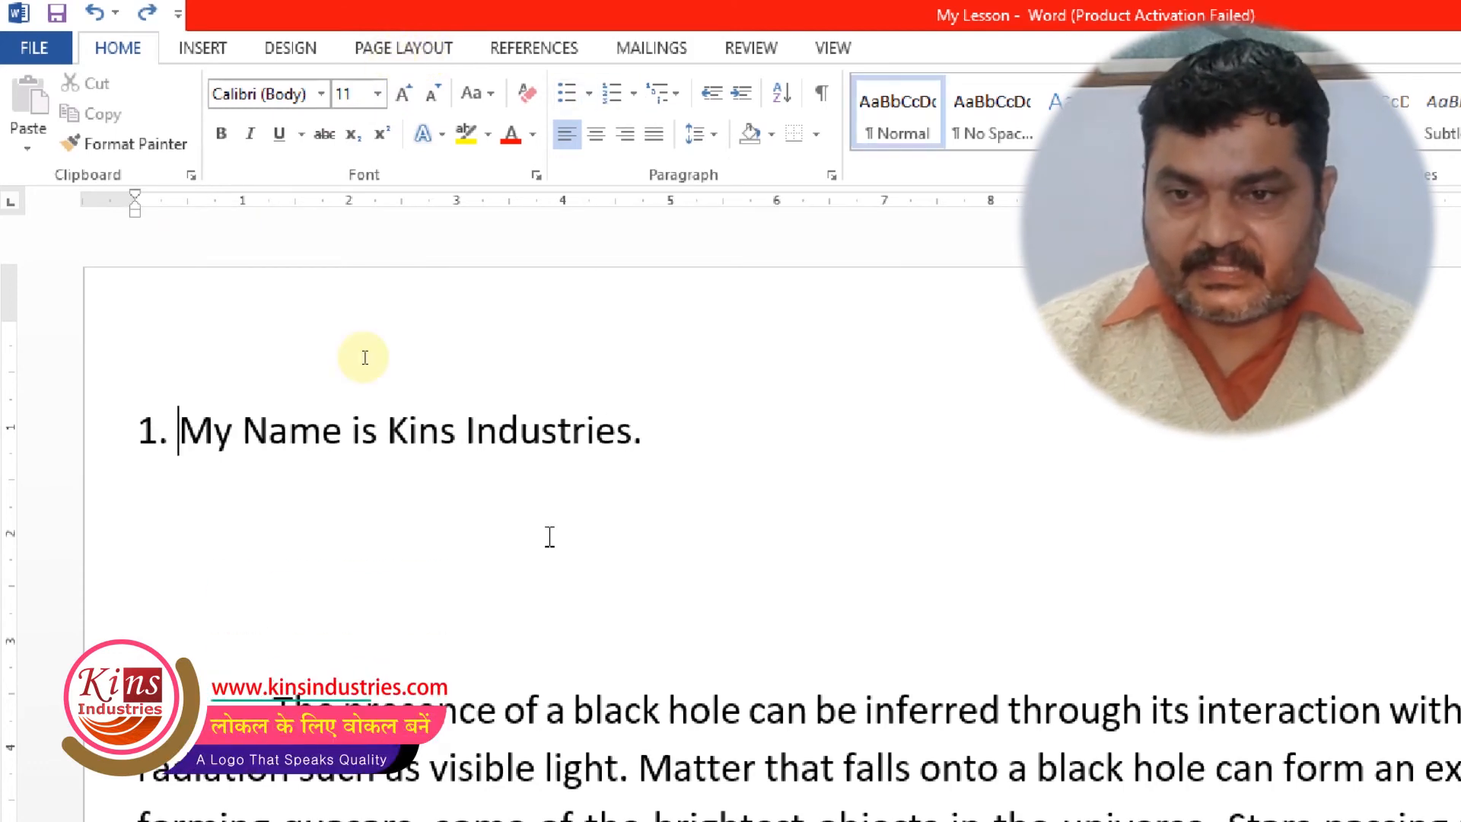
pyautogui.press('BackSpace')
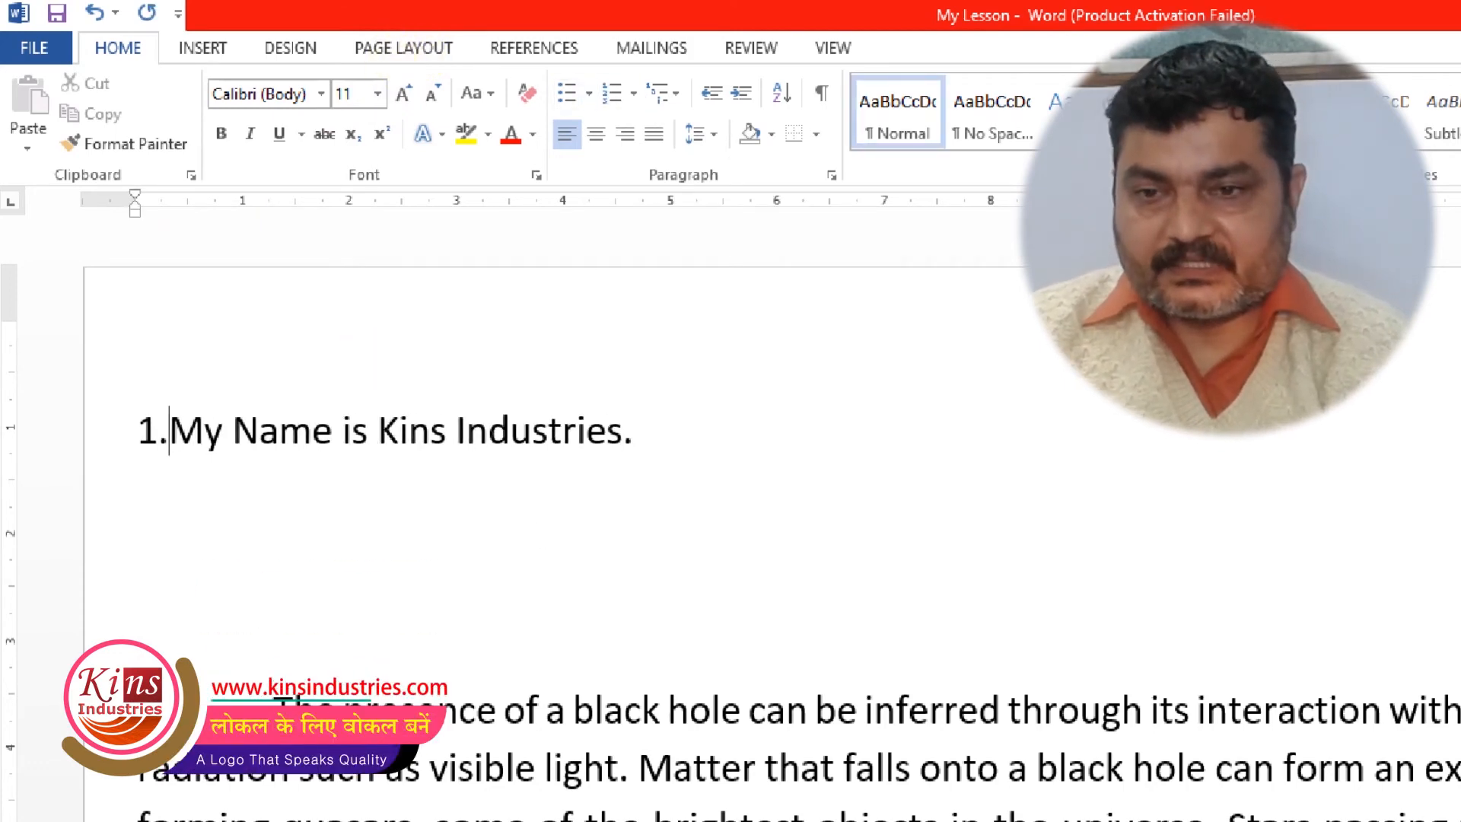
pyautogui.write('1.')
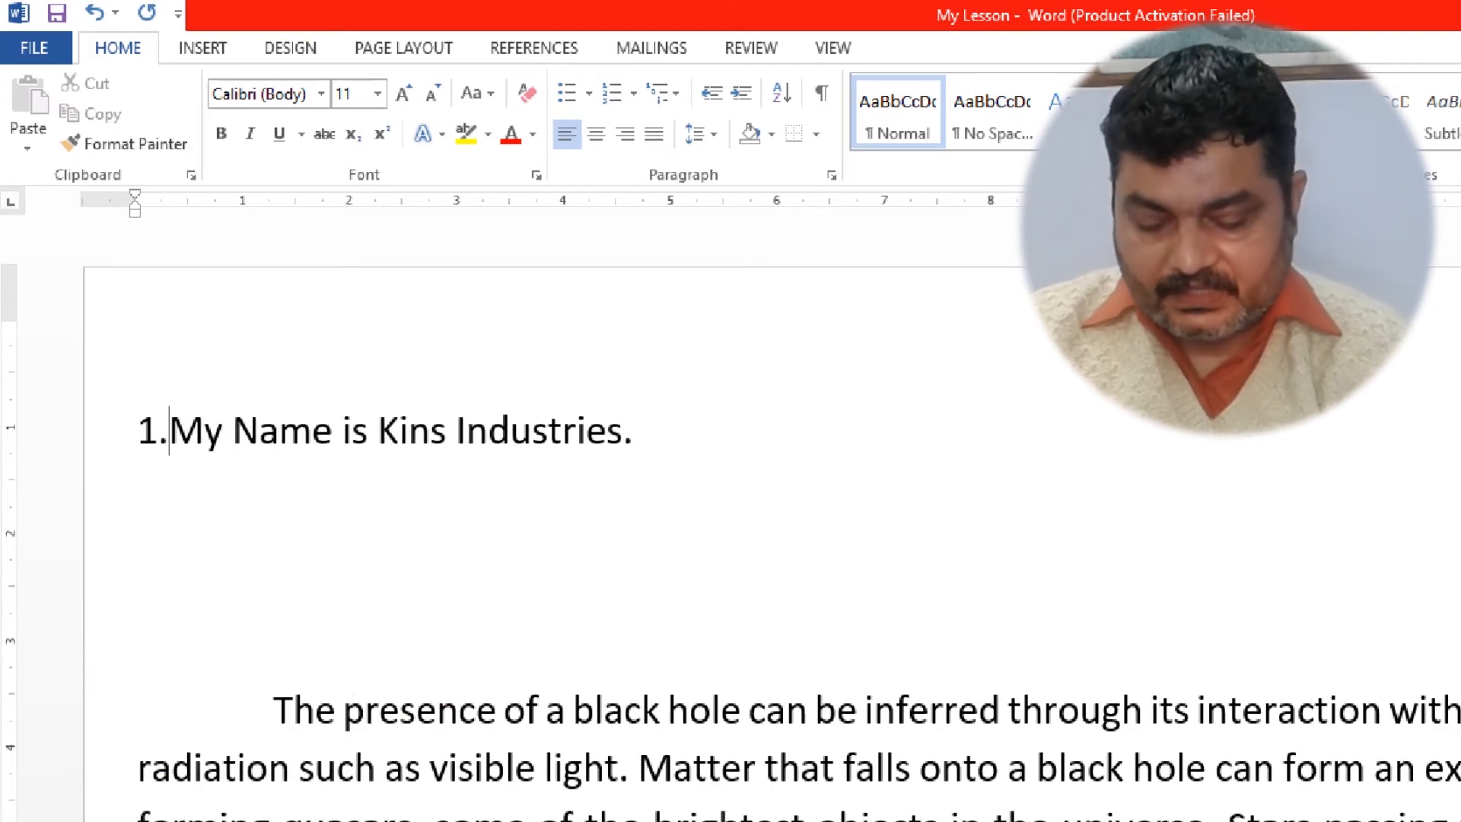
pyautogui.press('space')
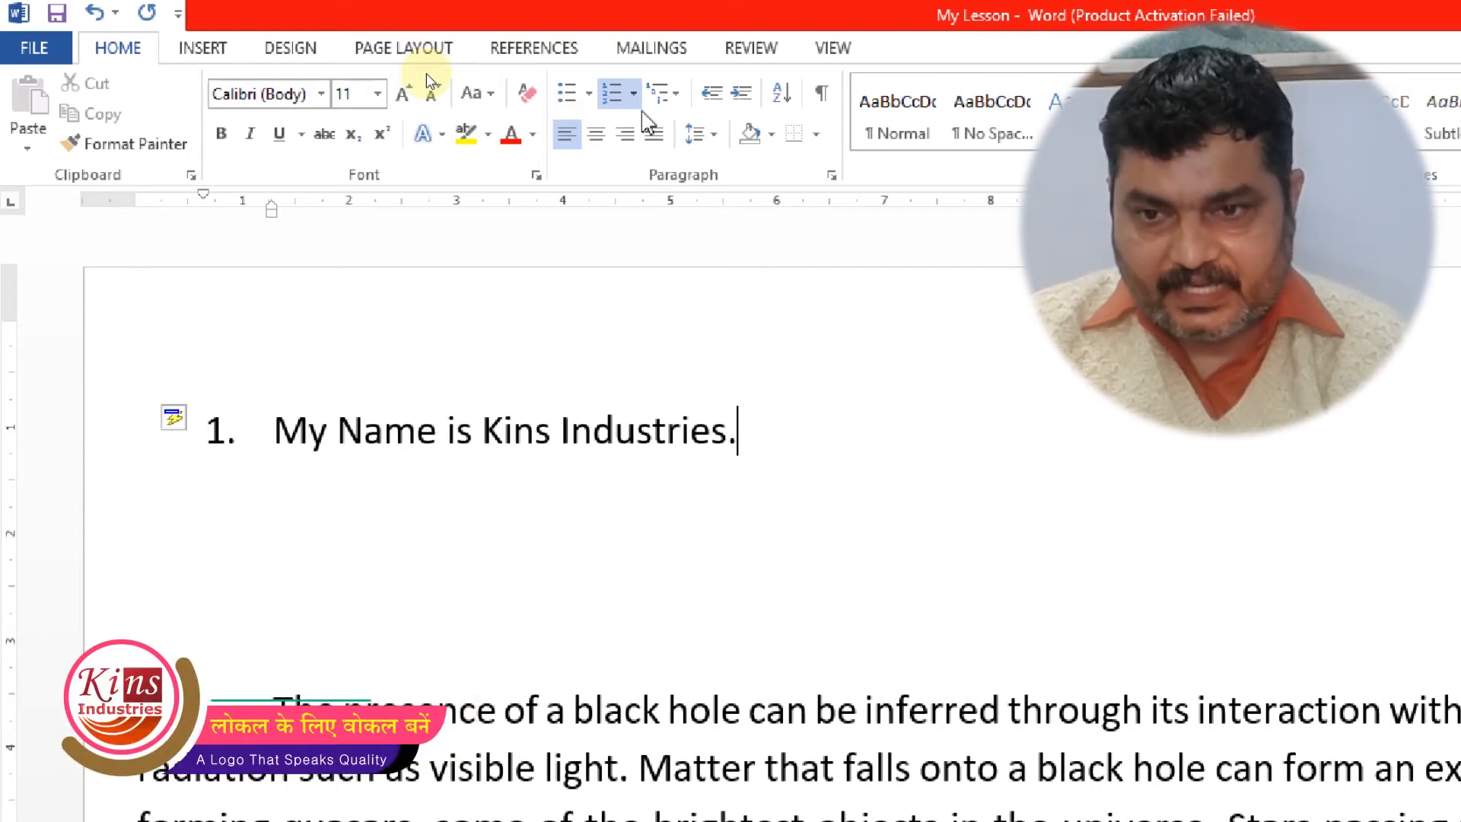
# - Add two numbered items below the name line: "My Address is ___________." and "My Roll No is ____________"
pyautogui.press('Return')
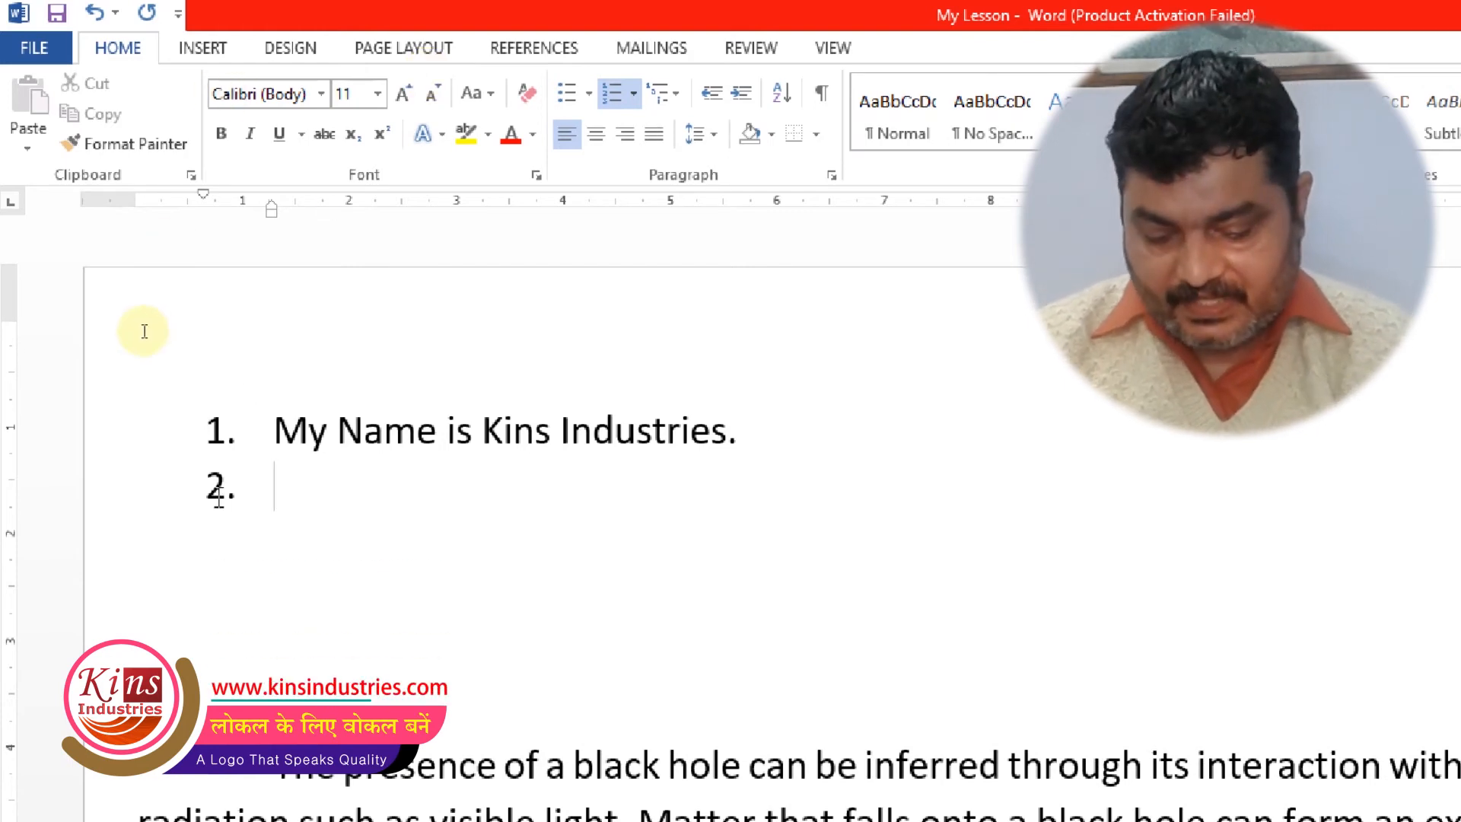
pyautogui.write('My Address is ___________.')
pyautogui.press('Return')
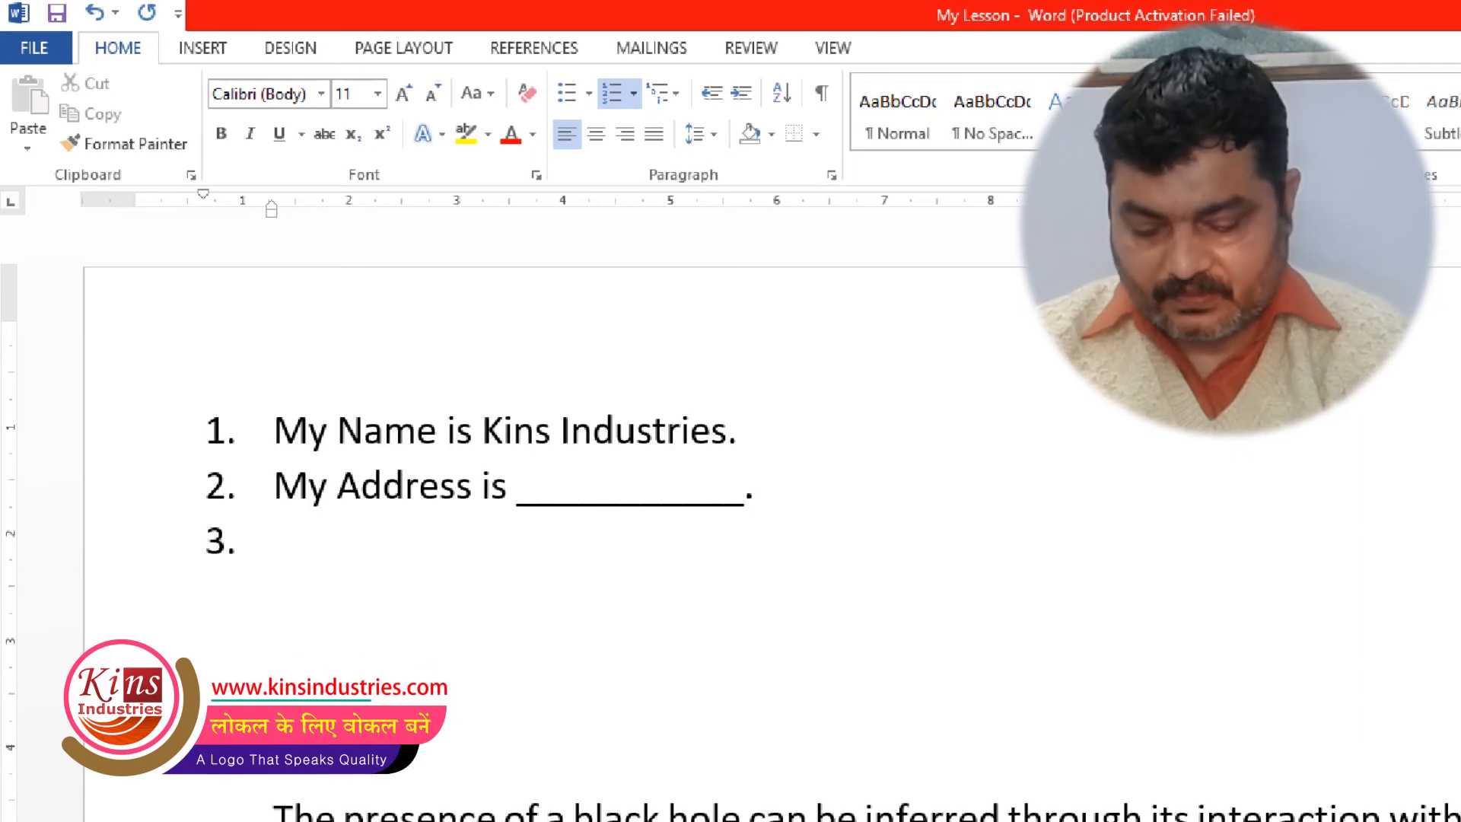
pyautogui.write('My Rol')
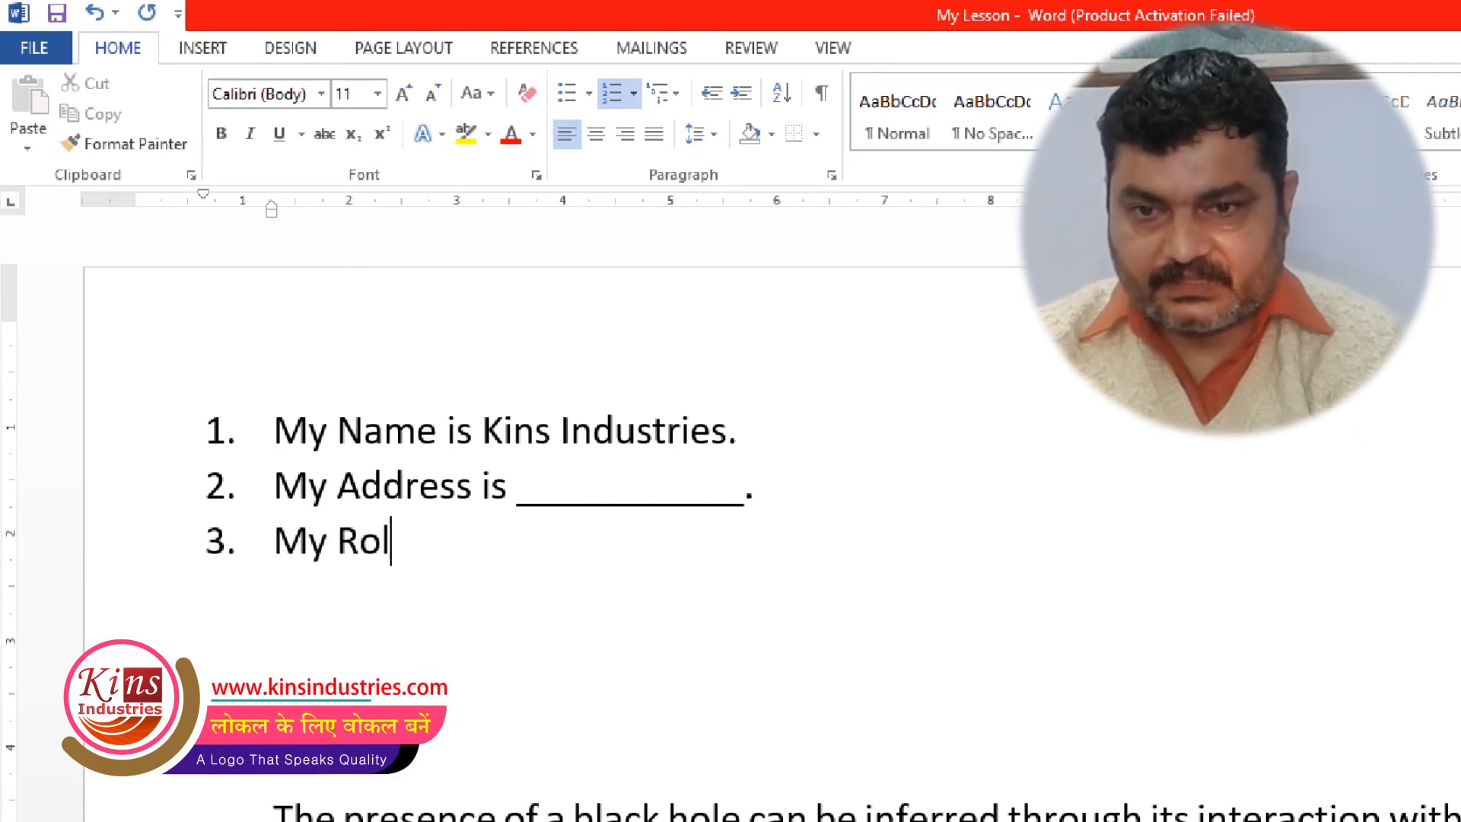
pyautogui.write('l No ')
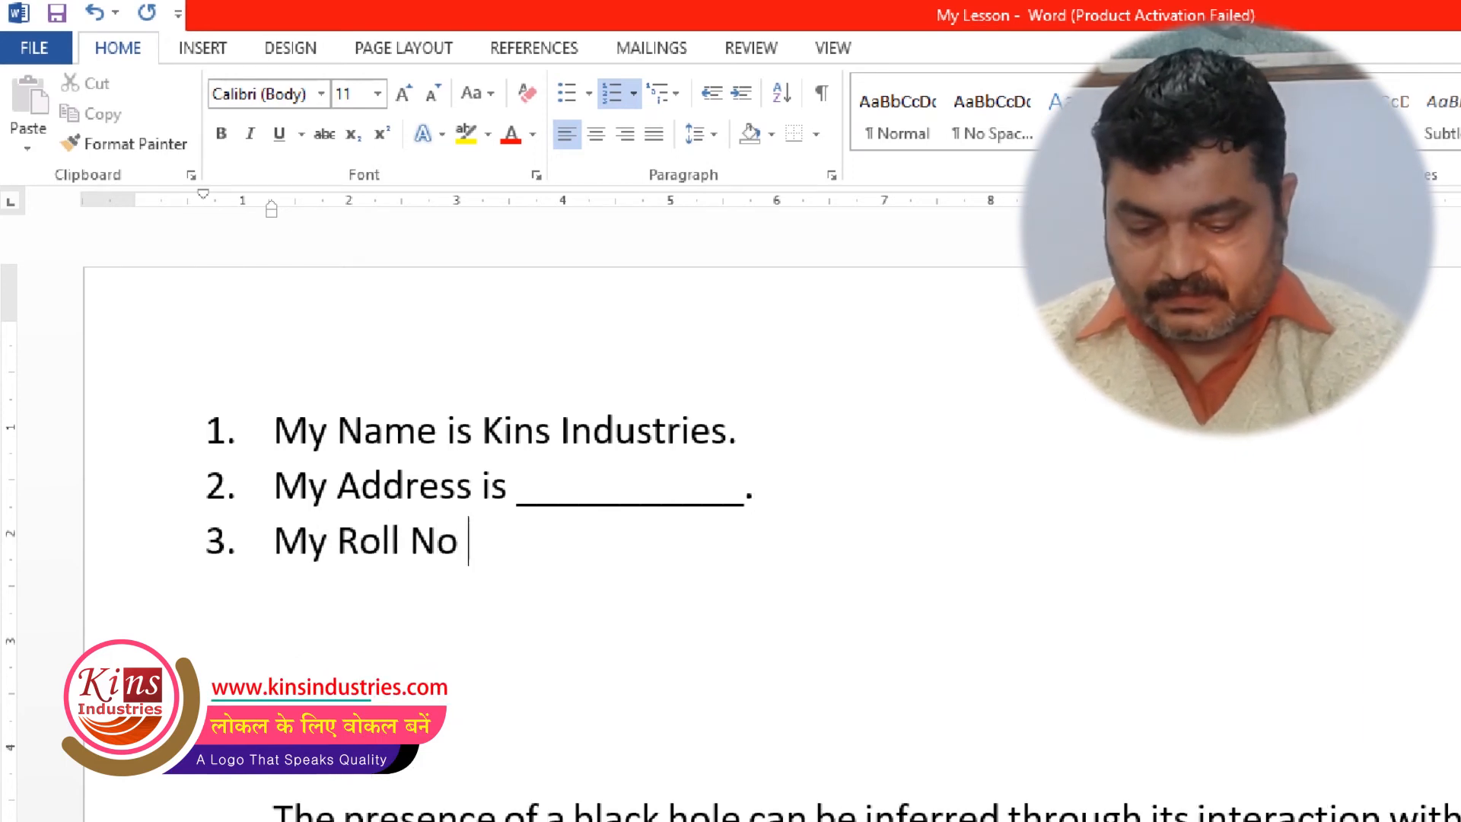
pyautogui.write('is _______________')
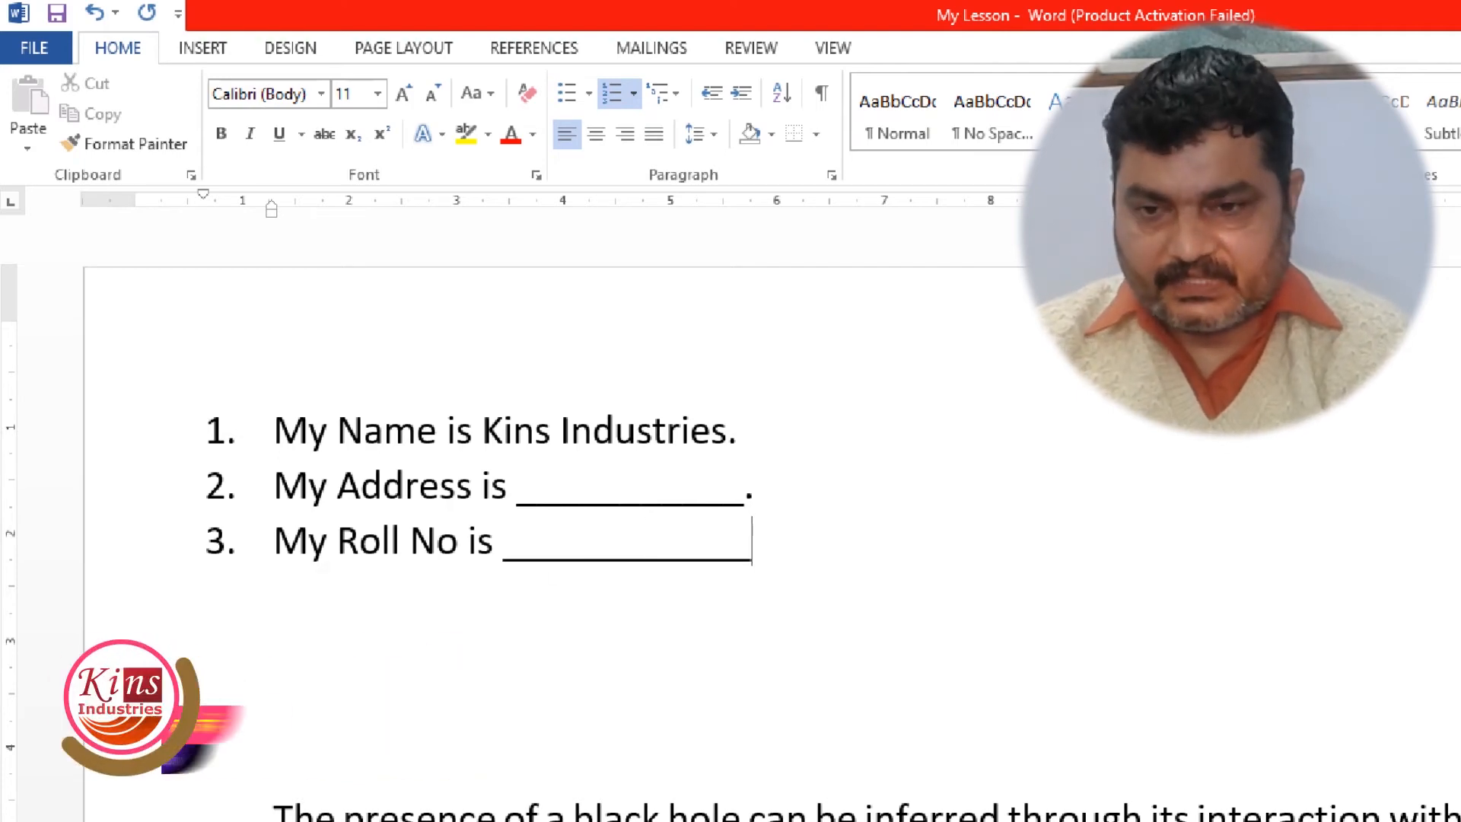
# - Add a fourth numbered item reading "My Contact No. is ________" below the roll number line and end the numbered list
pyautogui.press('Return')
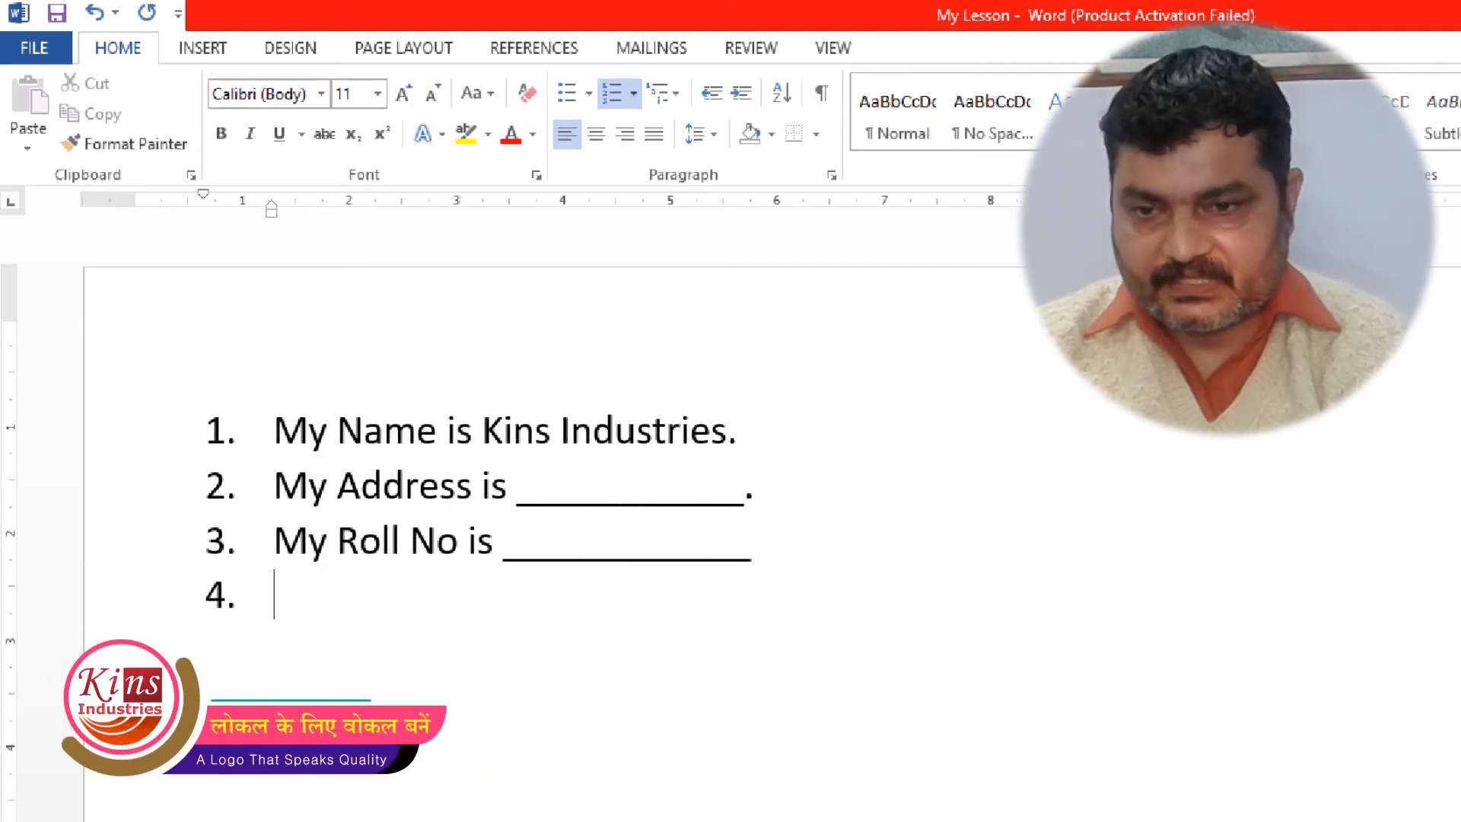
pyautogui.write('My Con')
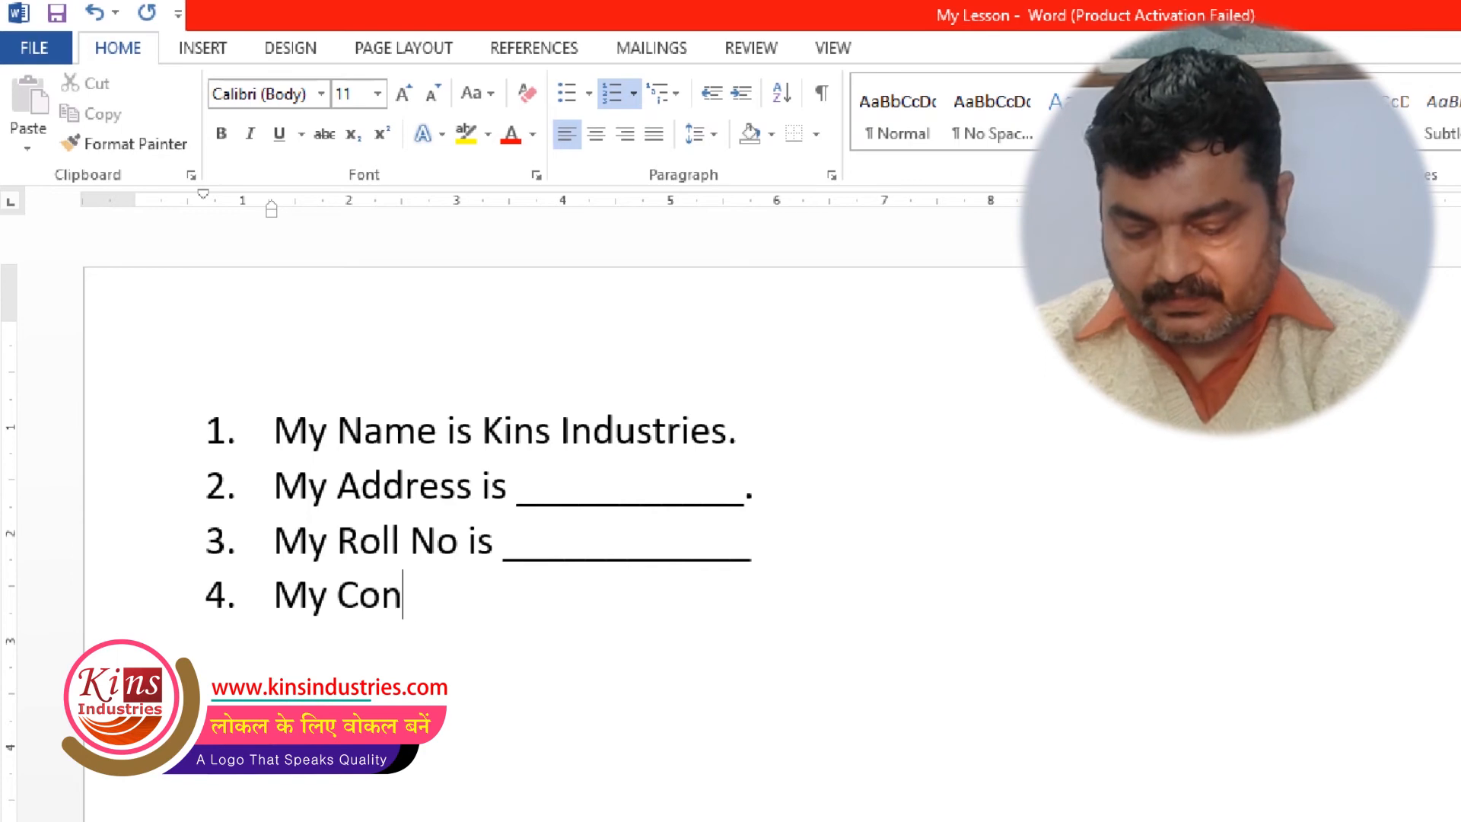
pyautogui.write('tat')
pyautogui.press('BackSpace')
pyautogui.write('ct')
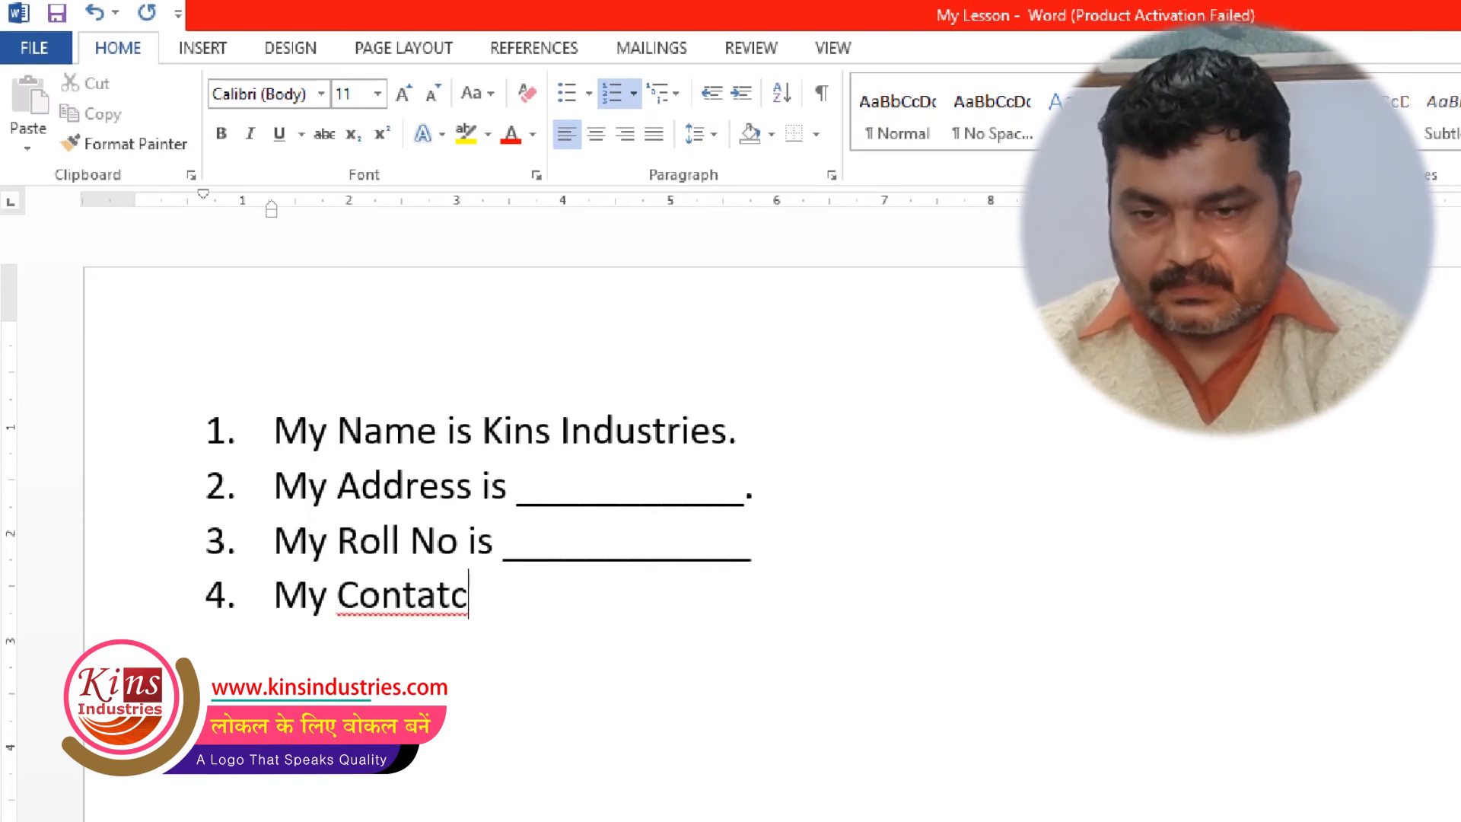
pyautogui.press('BackSpace')
pyautogui.press('BackSpace')
pyautogui.press('BackSpace')
pyautogui.write('ct No. ')
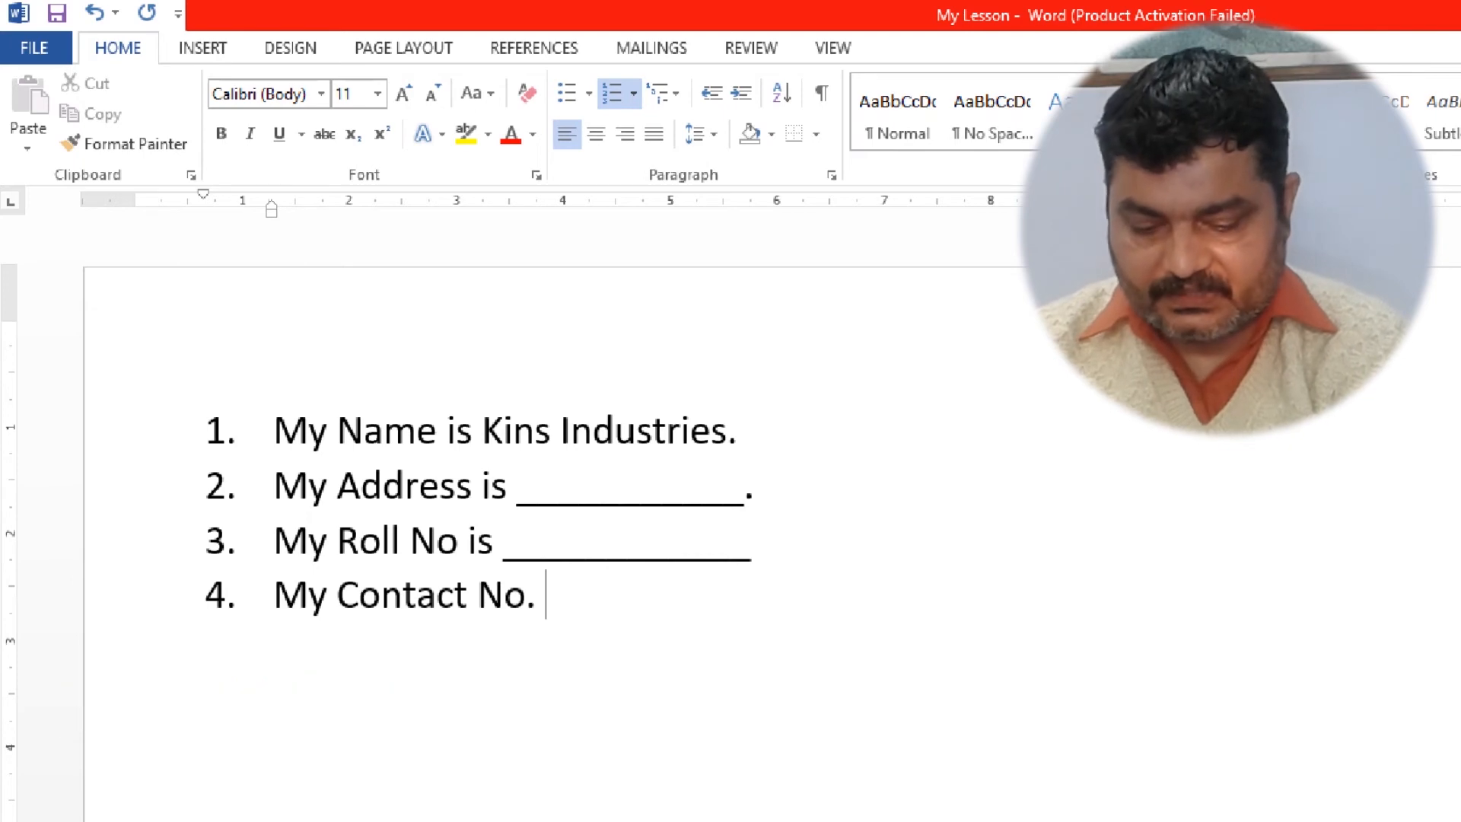
pyautogui.write('is ________')
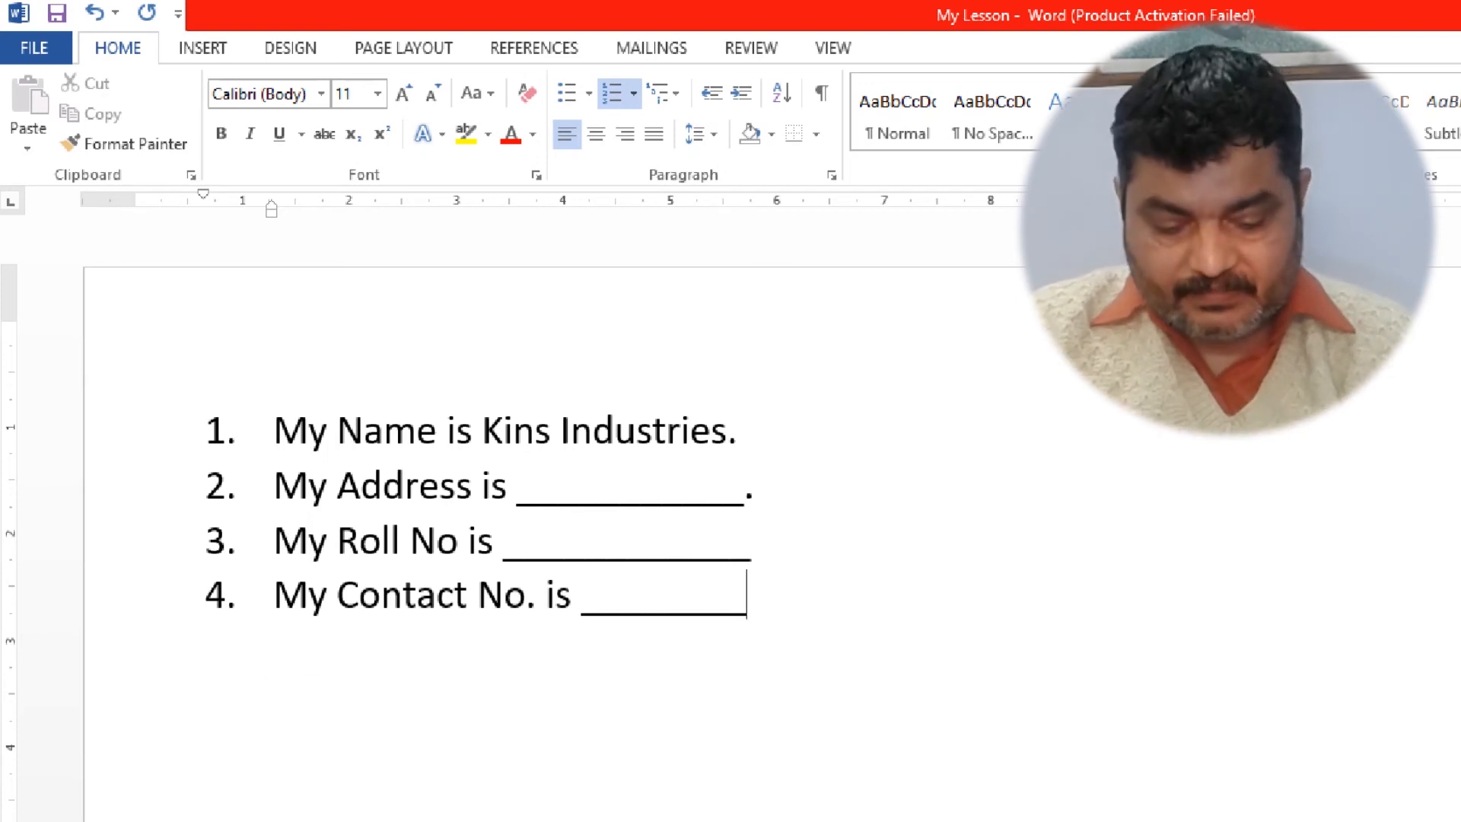
pyautogui.press('Return')
pyautogui.press('Return')
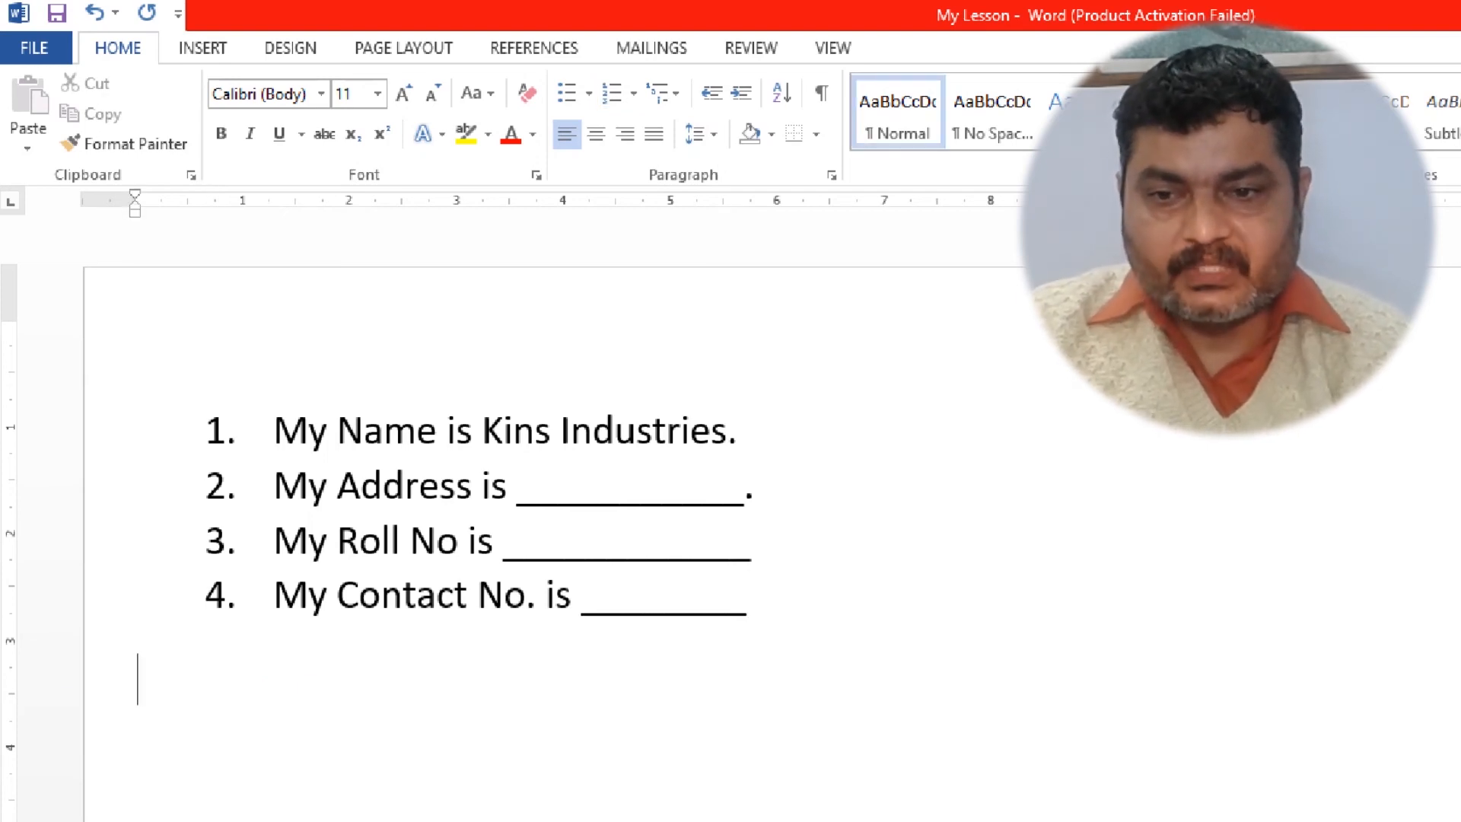
pyautogui.press('Up')
pyautogui.press('Up')
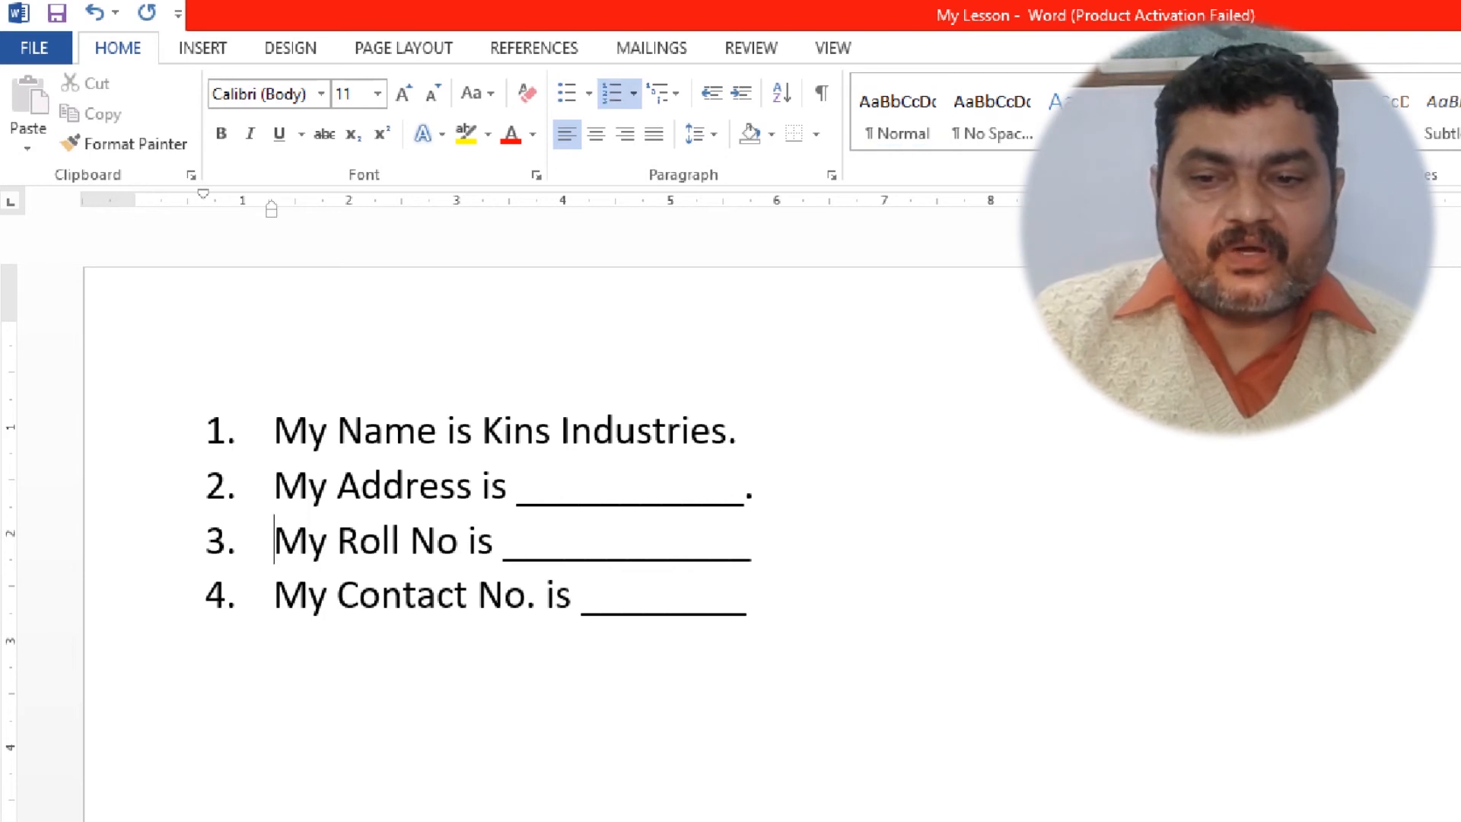
pyautogui.press('Down')
pyautogui.press('Down')
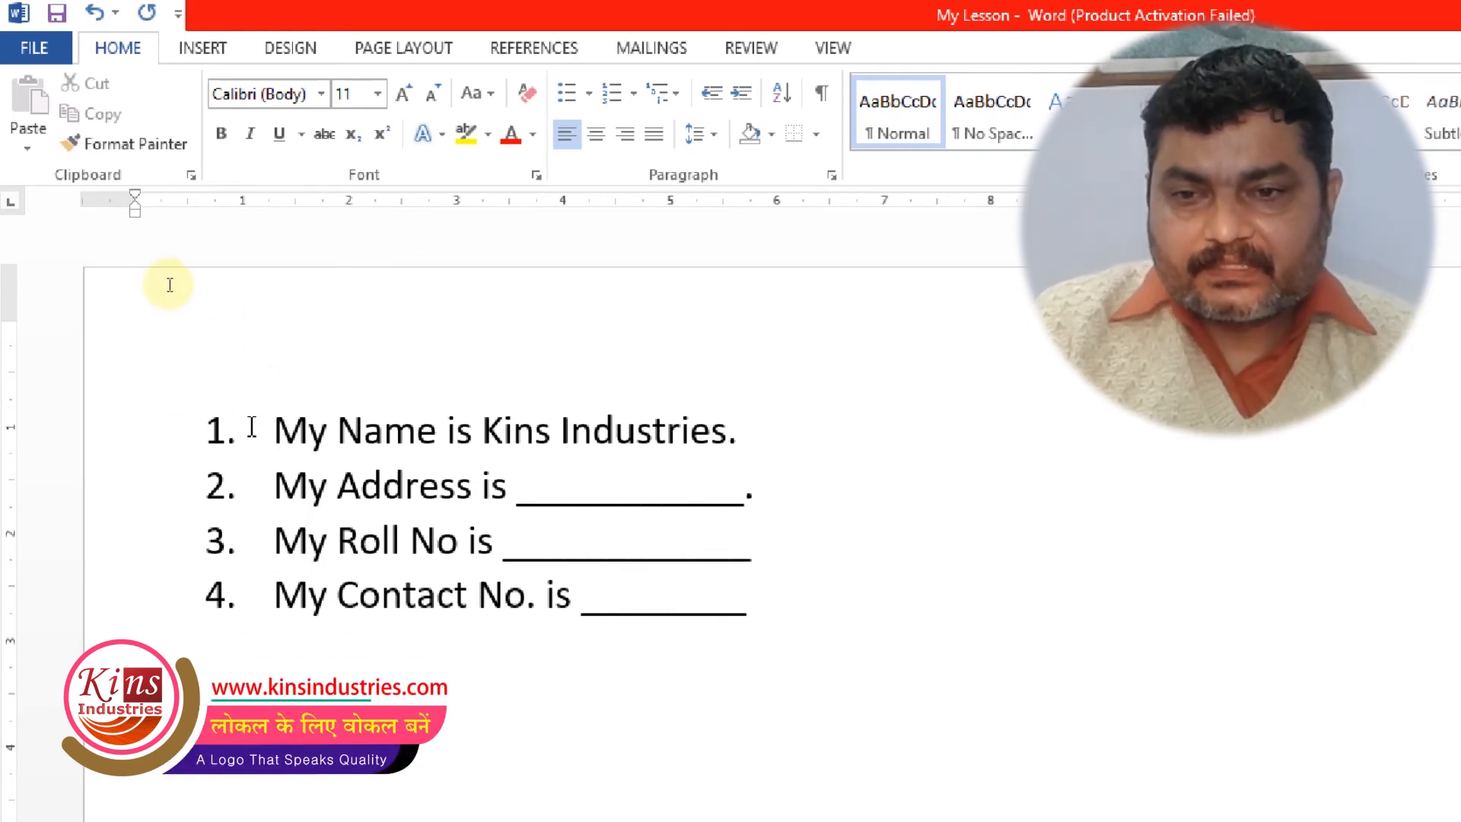
# - Convert the four numbered lines into a bulleted list with check mark bullets
pyautogui.moveTo(267, 424); pyautogui.dragTo(735, 609)
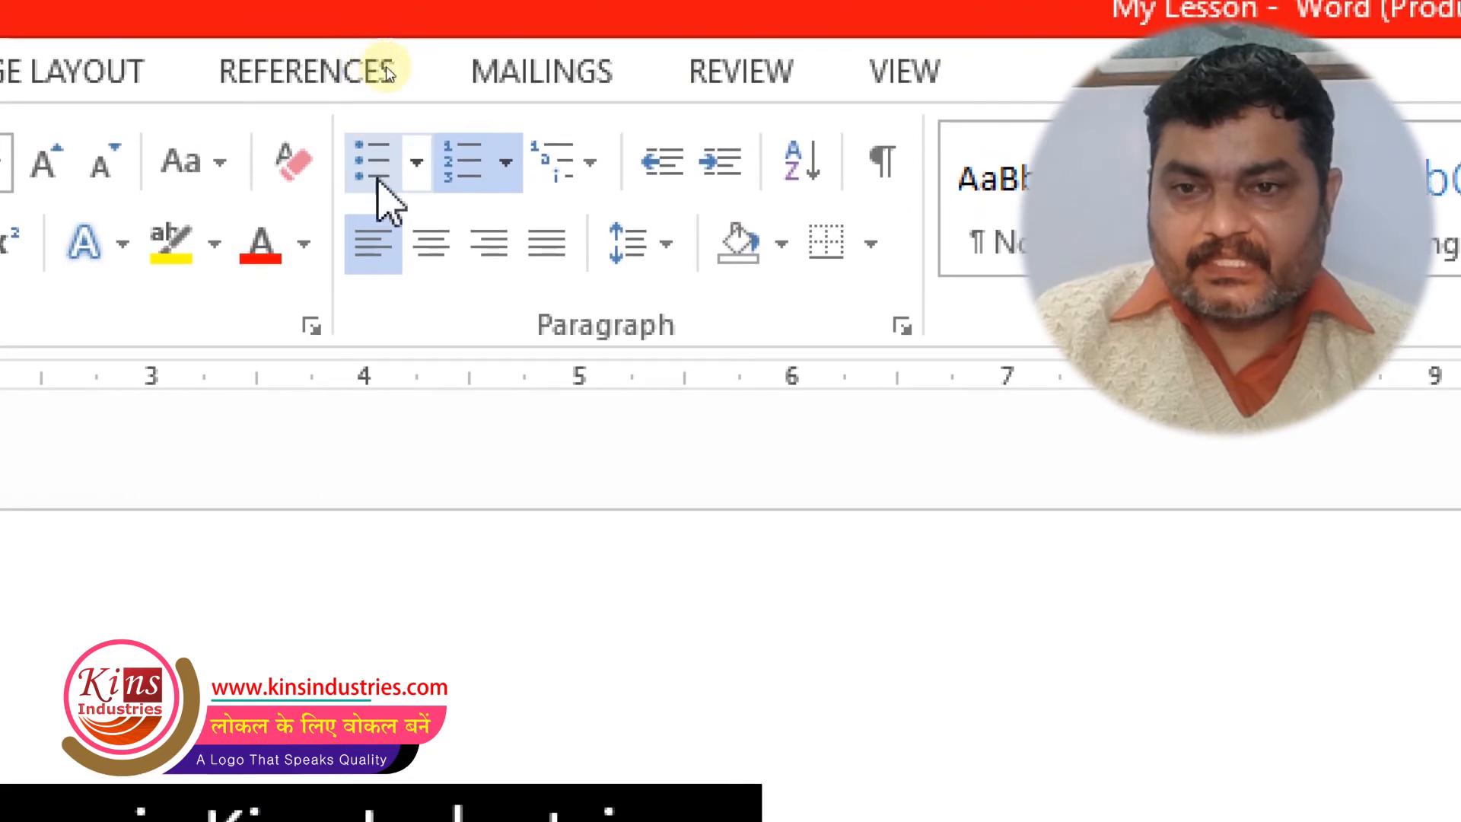
pyautogui.click(363, 172)
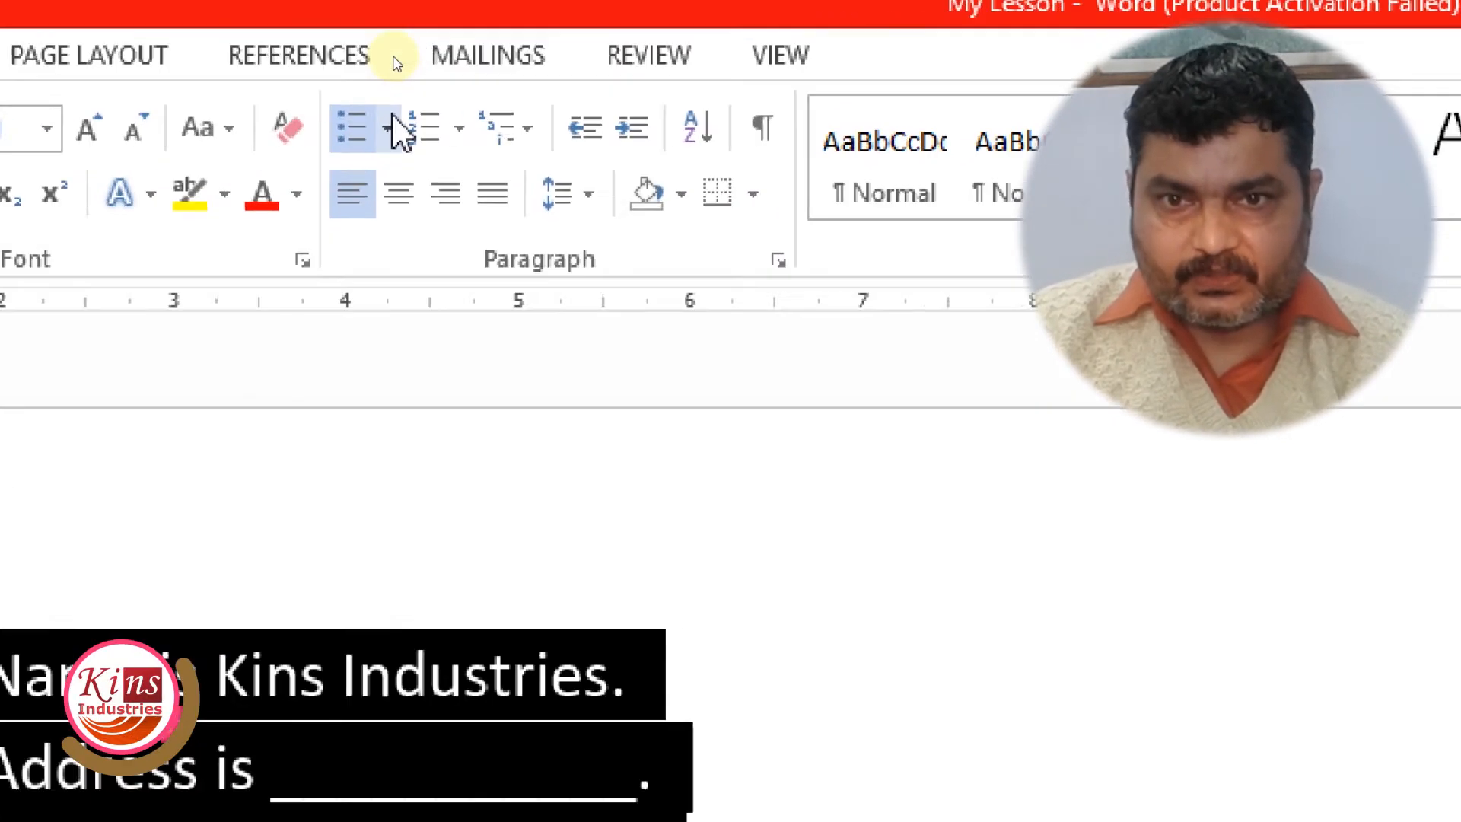
pyautogui.click(389, 129)
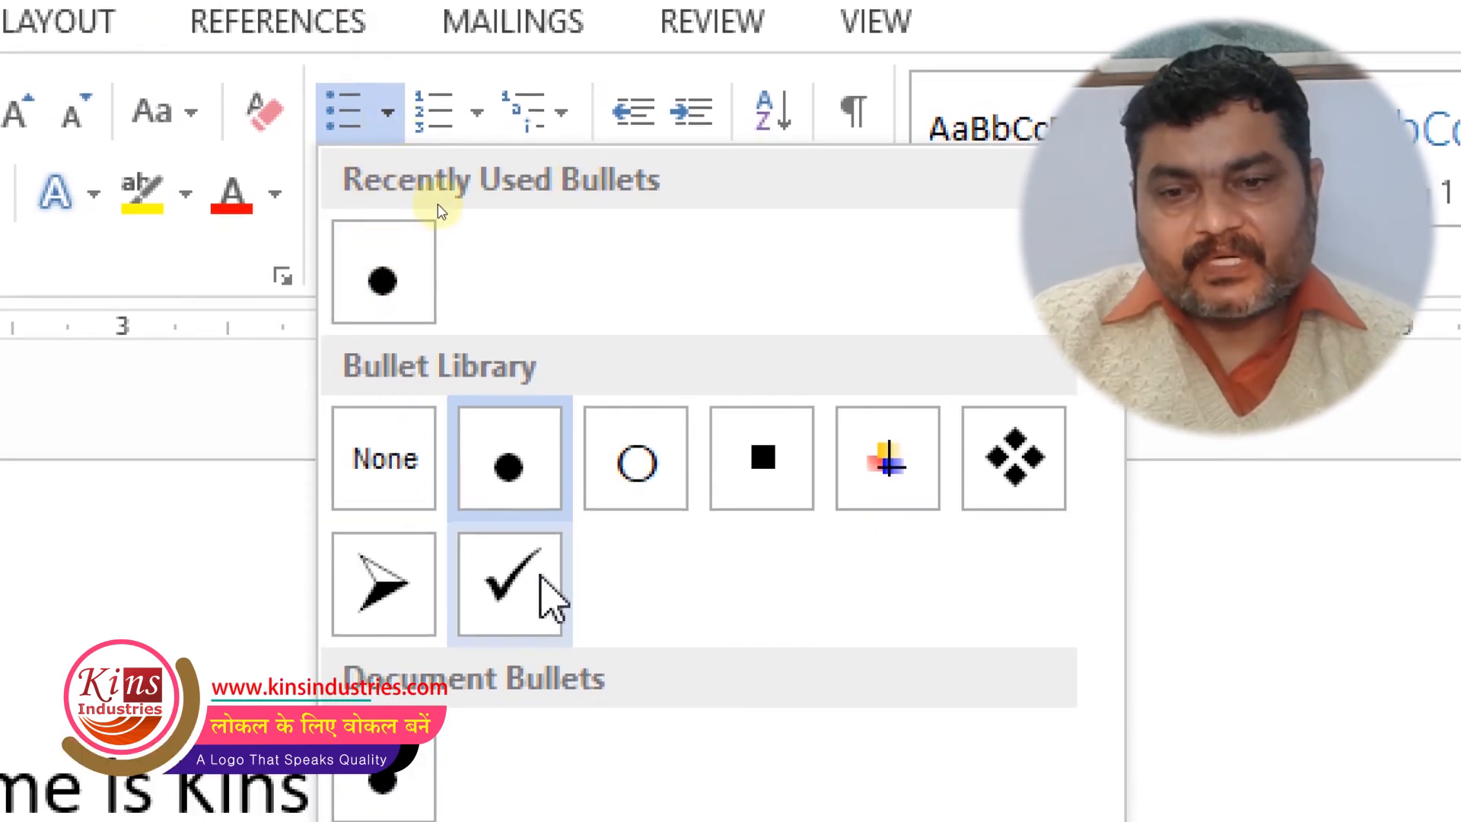
pyautogui.click(515, 599)
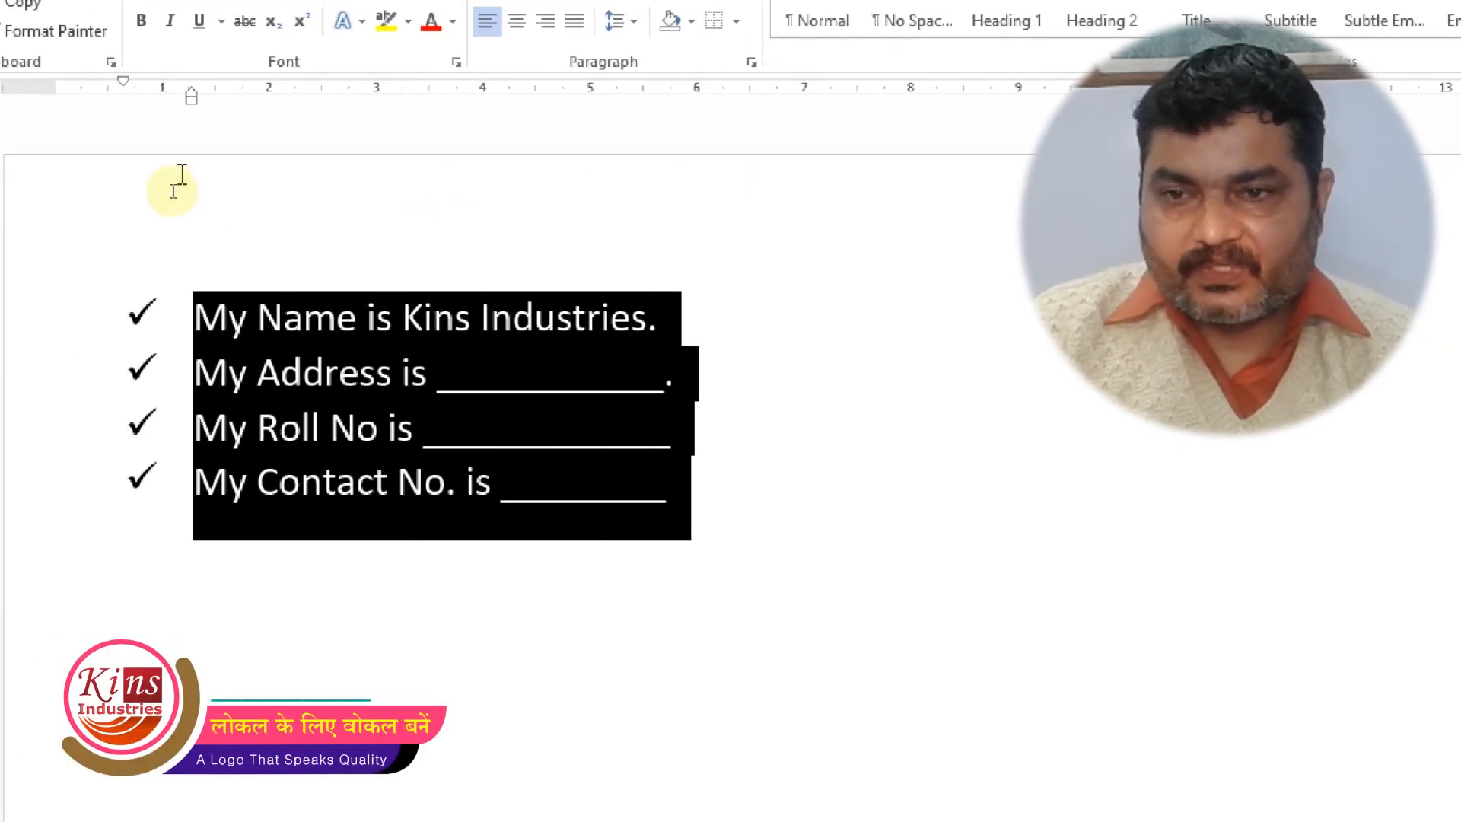
pyautogui.click(174, 190)
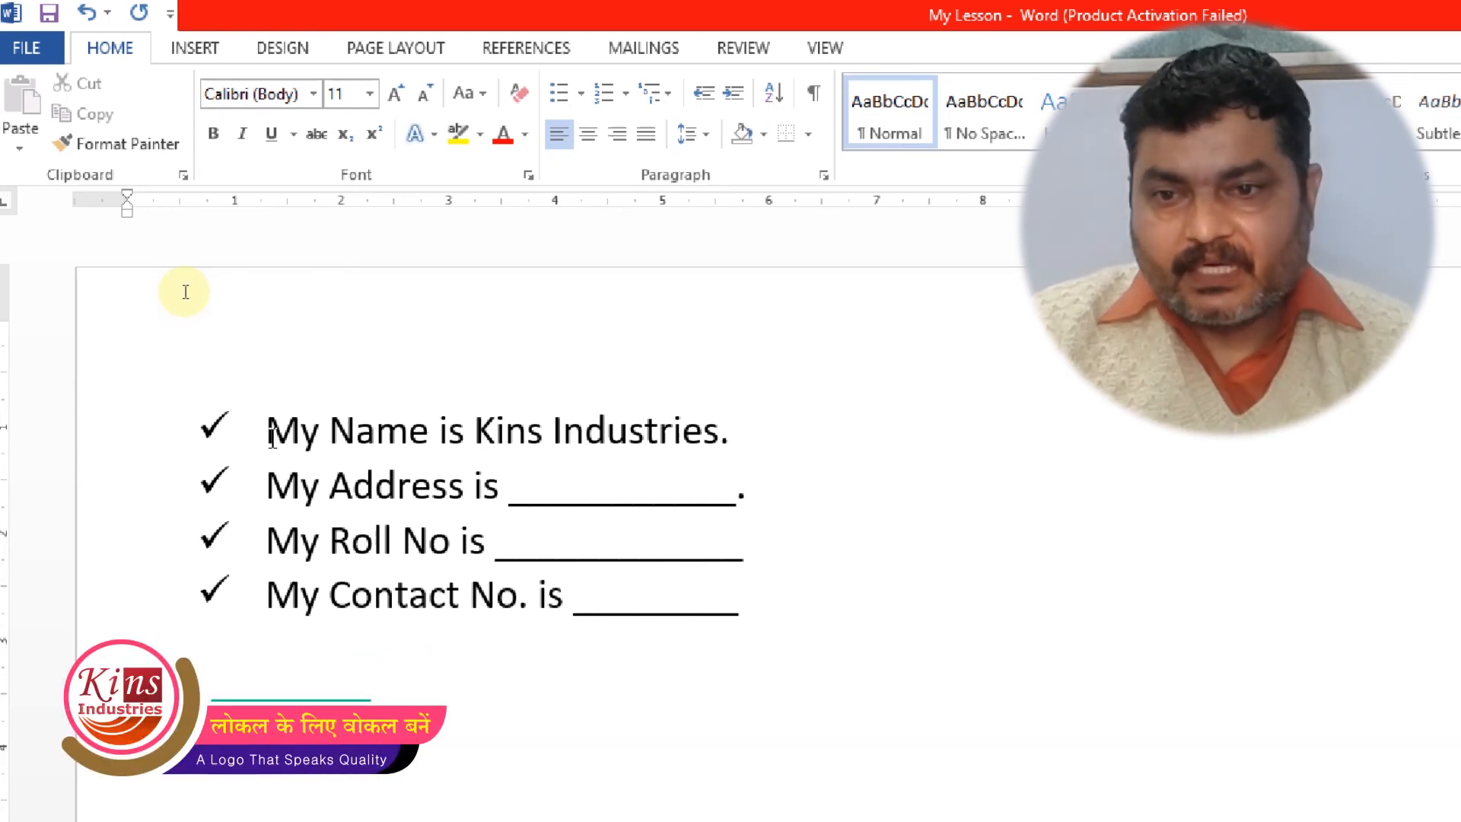
# - Change the four check-marked lines to a numbered list in the lowercase Roman format (i., ii., iii.)
pyautogui.moveTo(742, 612); pyautogui.dragTo(194, 297)
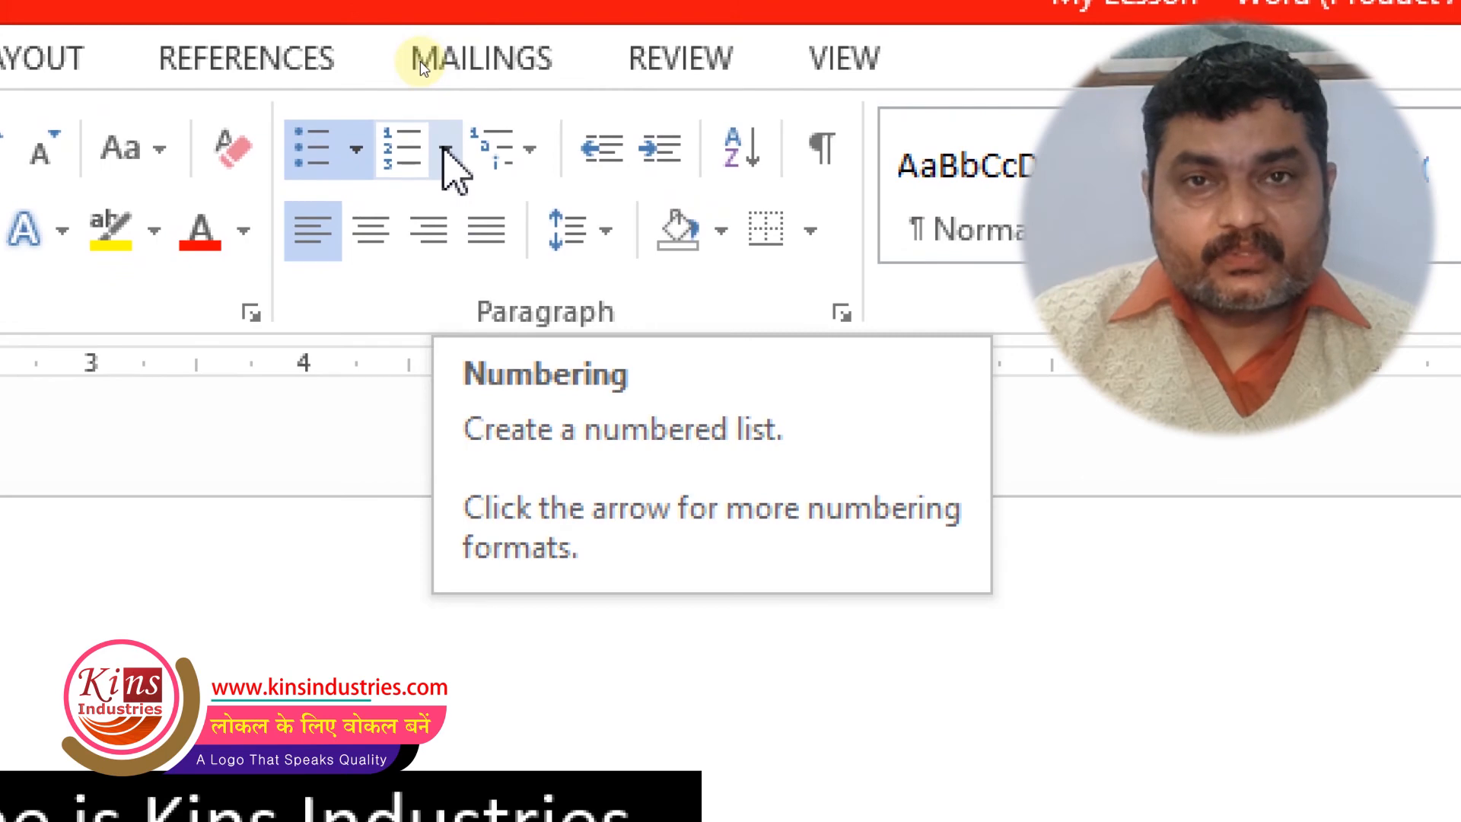
pyautogui.click(445, 150)
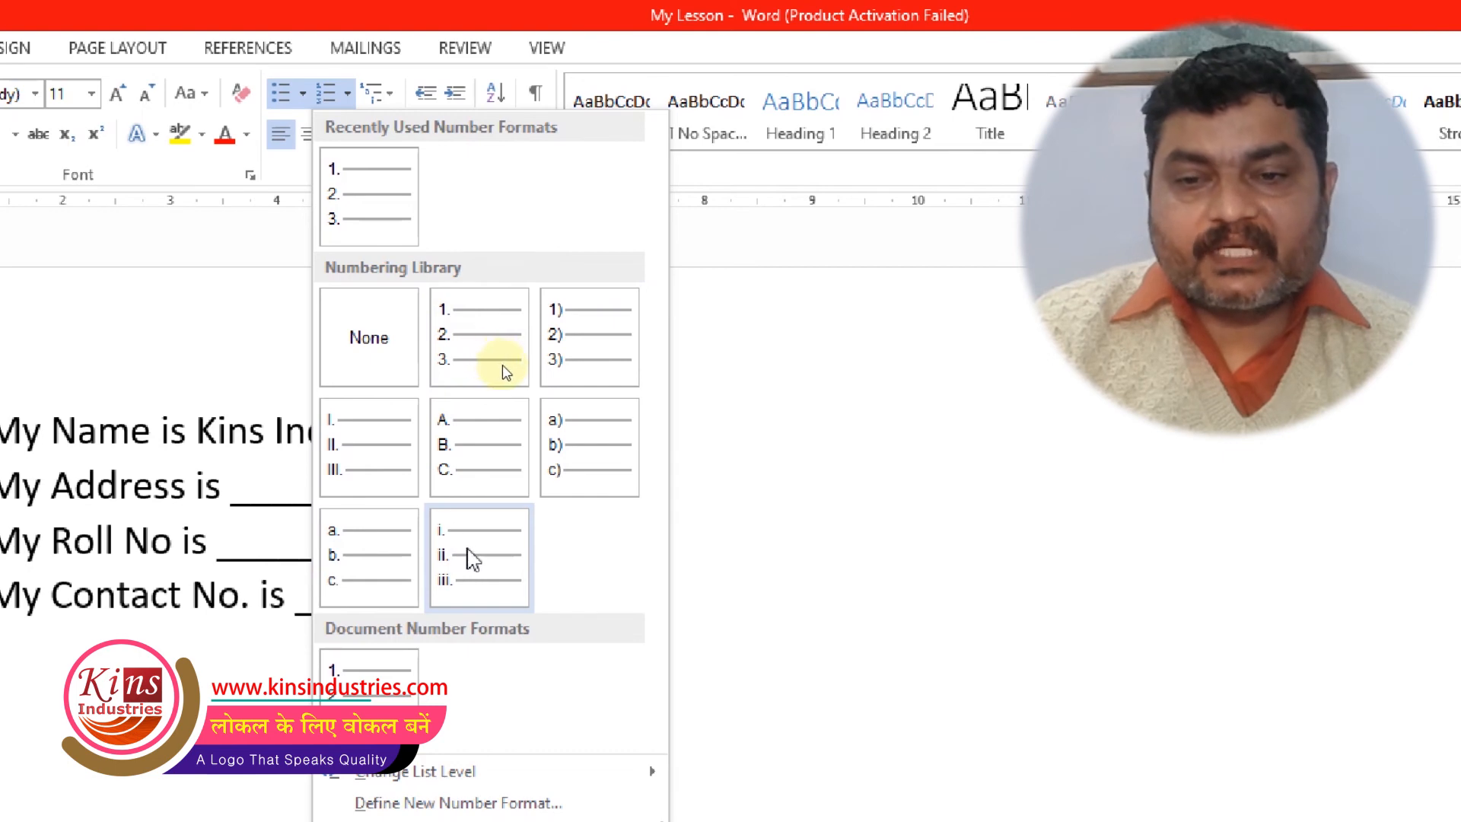
pyautogui.click(471, 560)
pyautogui.hotkey('ctrl', 'a')
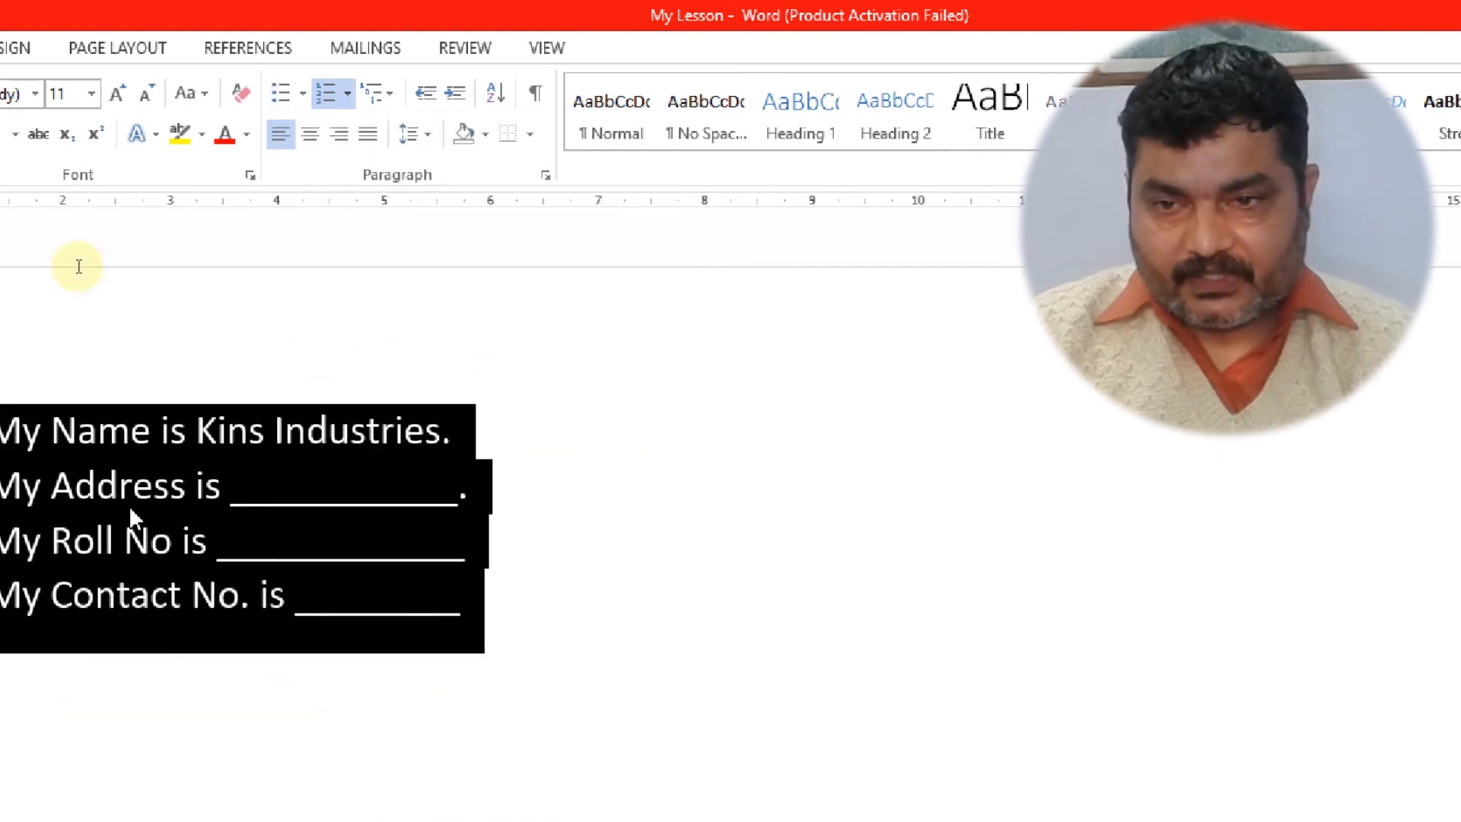
pyautogui.click(145, 354)
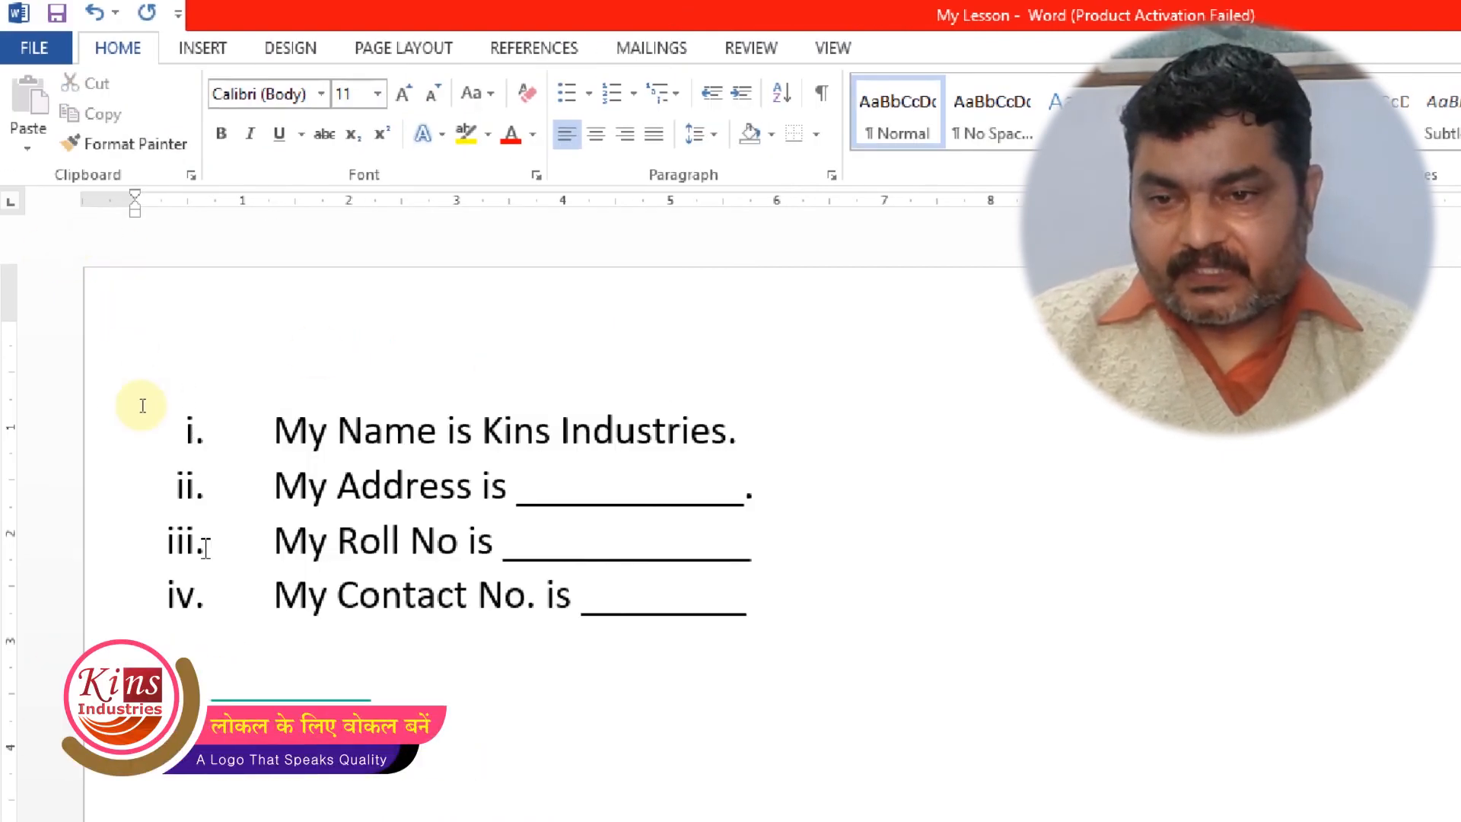